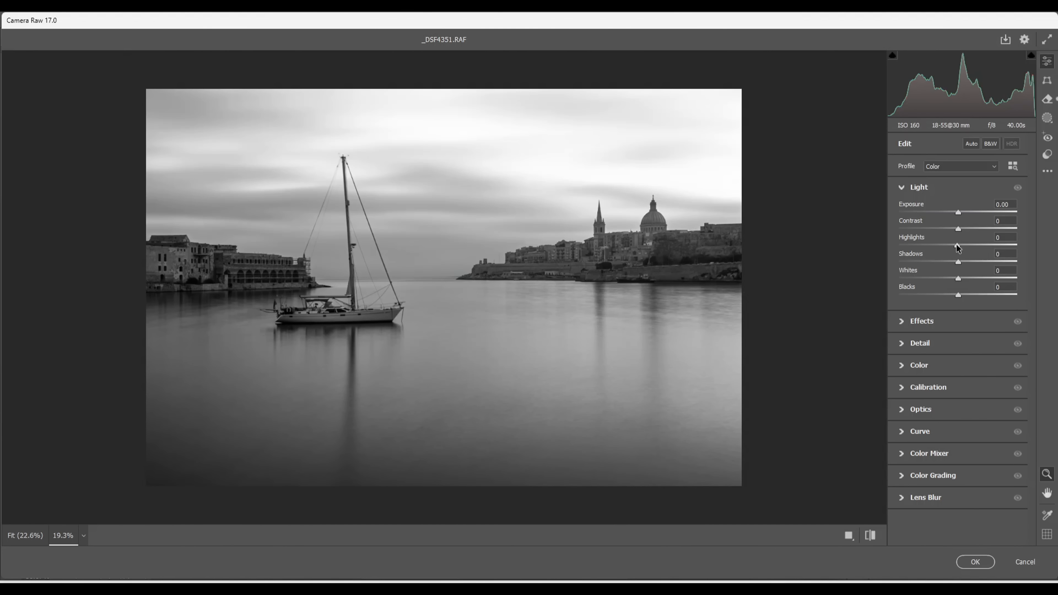
# Step: Set Highlights to -71, Shadows to +36 and Whites to +36 for the whole photo, using the clipping preview for the whites
pyautogui.moveTo(958, 245); pyautogui.dragTo(916, 259)
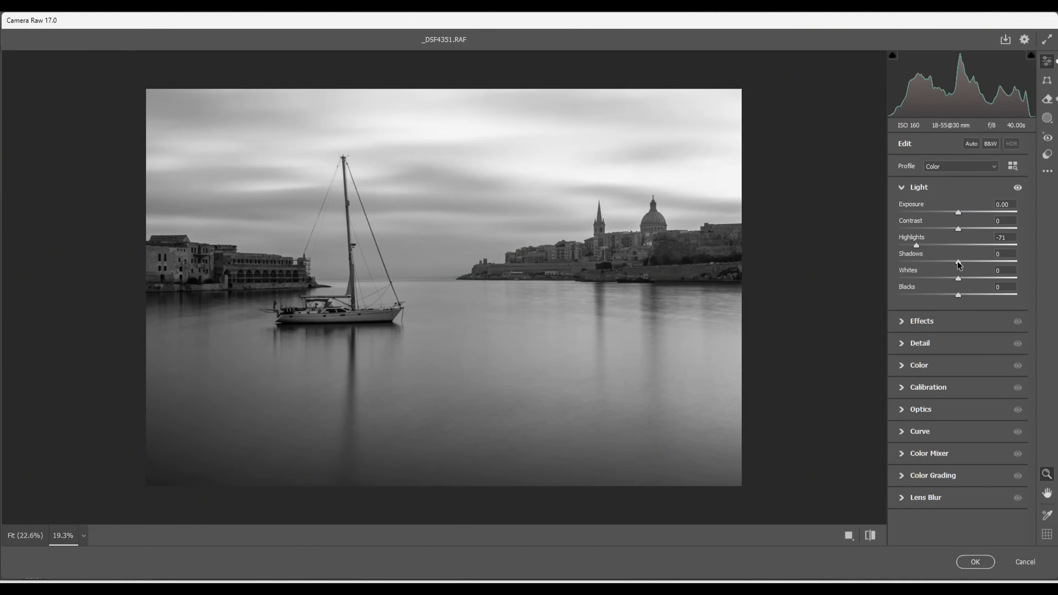
pyautogui.moveTo(958, 264); pyautogui.dragTo(980, 271)
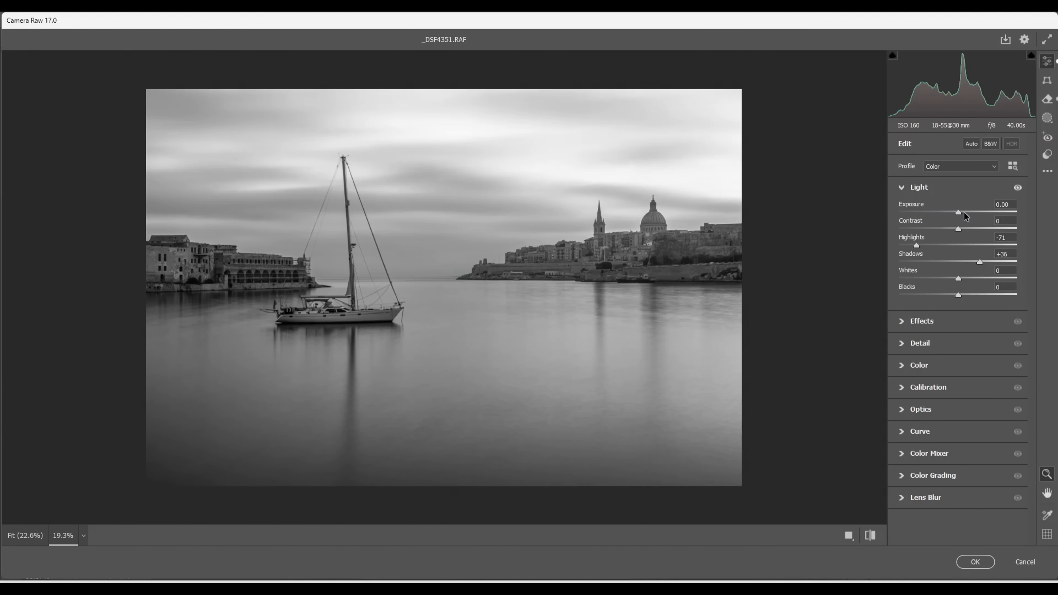
pyautogui.press('alt')
pyautogui.keyDown('alt'); pyautogui.click(957, 279); pyautogui.keyUp('alt')
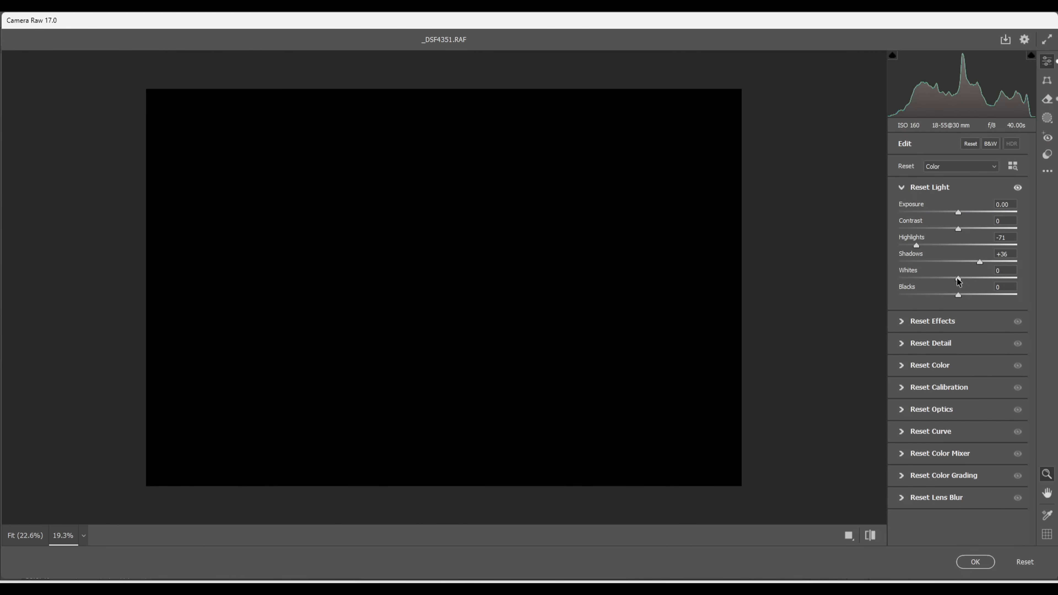
pyautogui.moveTo(958, 282); pyautogui.dragTo(982, 284)
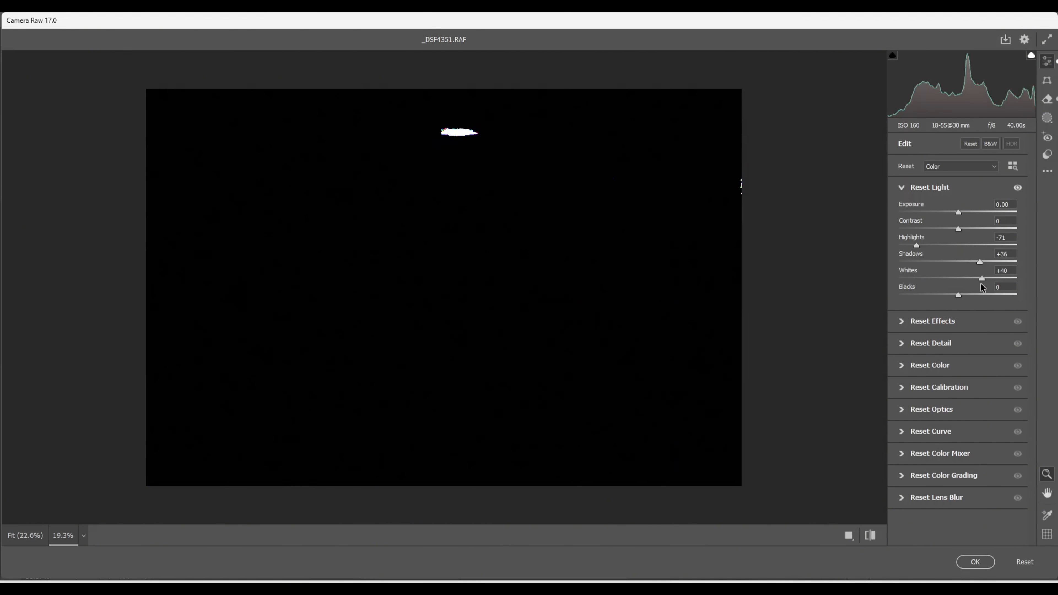
pyautogui.keyDown('alt'); pyautogui.moveTo(981, 283); pyautogui.dragTo(979, 285); pyautogui.keyUp('alt')
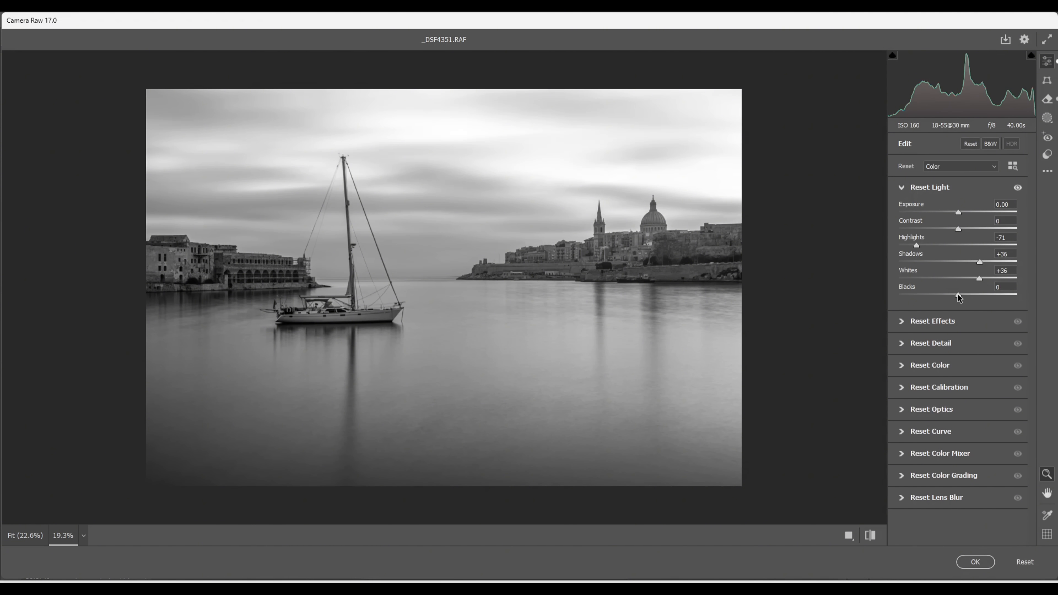
# Step: Set Blacks to +10 using the clipping preview, with Contrast at +10 and Exposure at -0.45 for the whole photo
pyautogui.moveTo(957, 293)
pyautogui.keyDown('alt'); pyautogui.mouseDown()
pyautogui.moveTo(938, 294)
pyautogui.moveTo(981, 300)
pyautogui.moveTo(935, 296)
pyautogui.moveTo(965, 295)
pyautogui.mouseUp(); pyautogui.keyUp('alt')
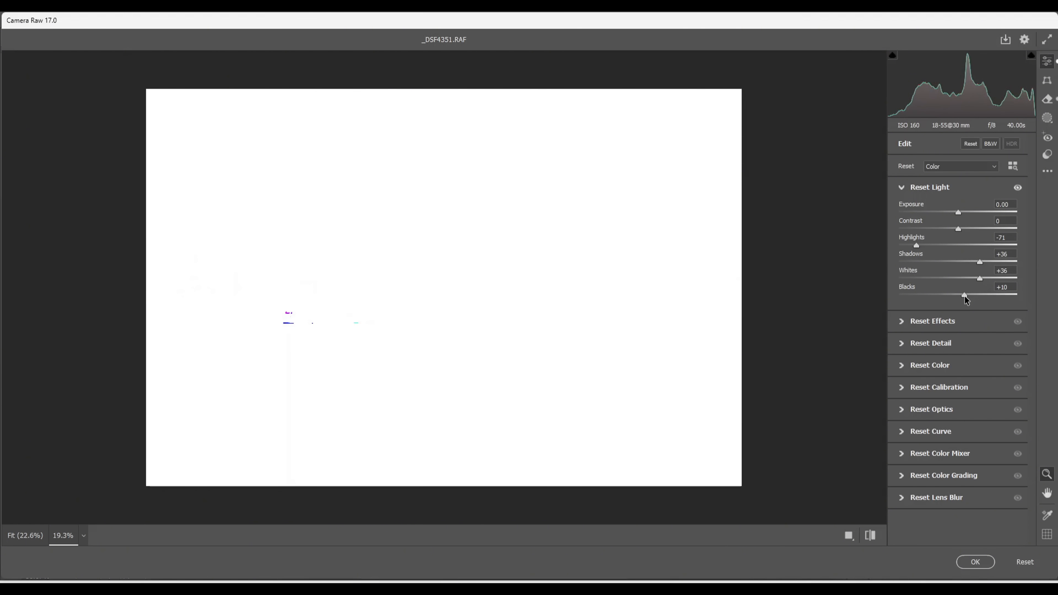
pyautogui.keyDown('alt'); pyautogui.moveTo(965, 295); pyautogui.dragTo(965, 295); pyautogui.keyUp('alt')
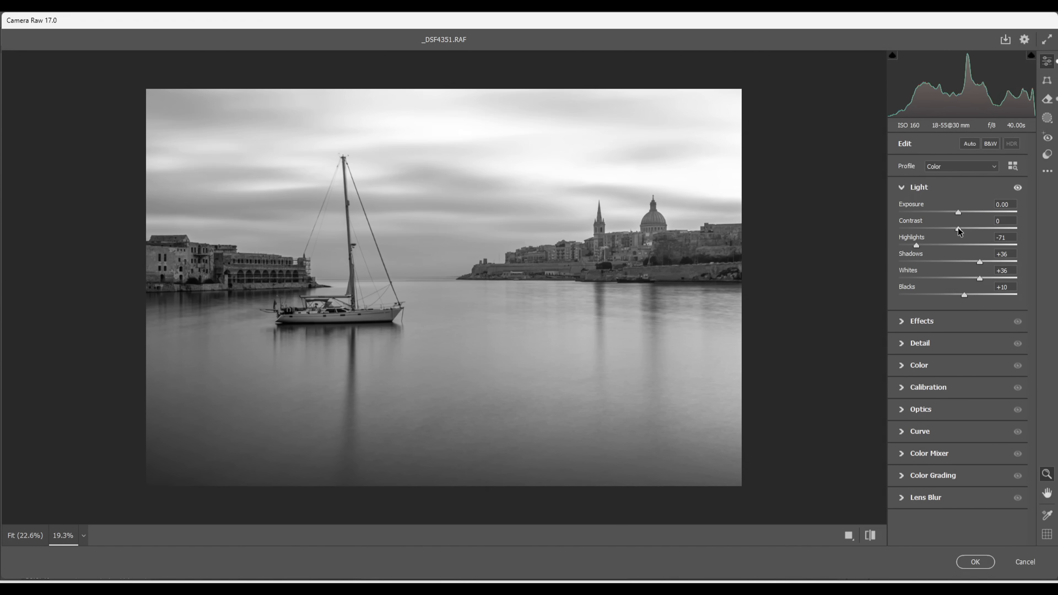
pyautogui.moveTo(958, 229); pyautogui.dragTo(965, 228)
pyautogui.moveTo(959, 212); pyautogui.dragTo(950, 212)
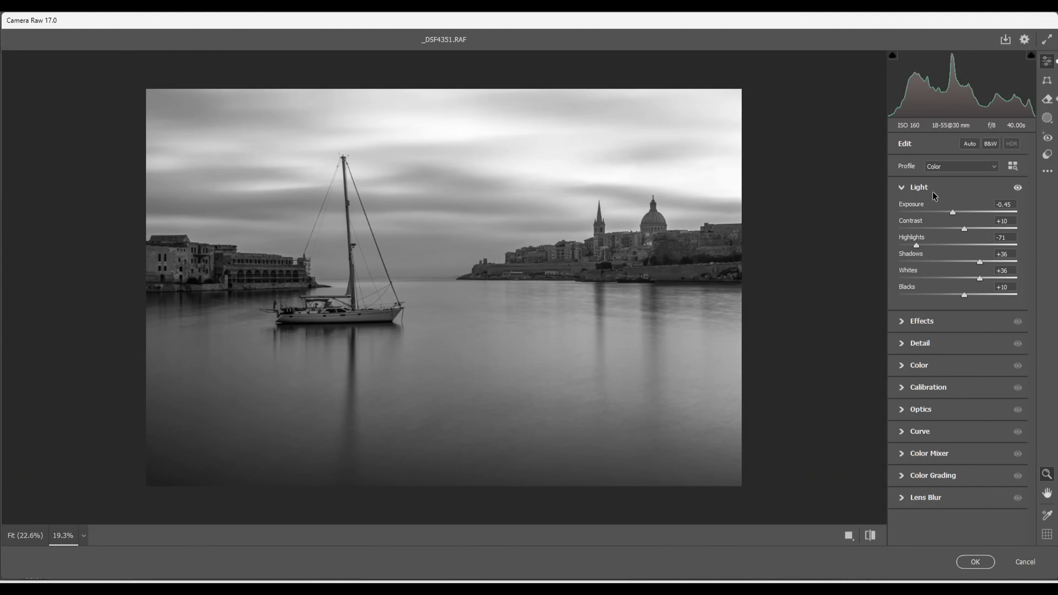
# Step: Create a linear gradient mask running from just above the photo's top edge down to near the horizon
pyautogui.click(1048, 119)
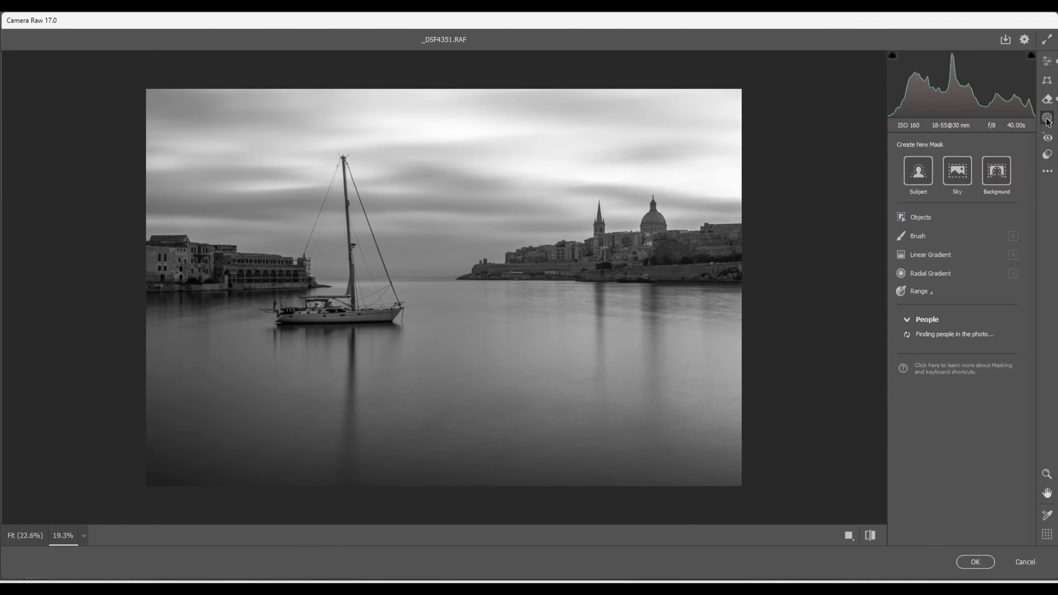
pyautogui.click(921, 256)
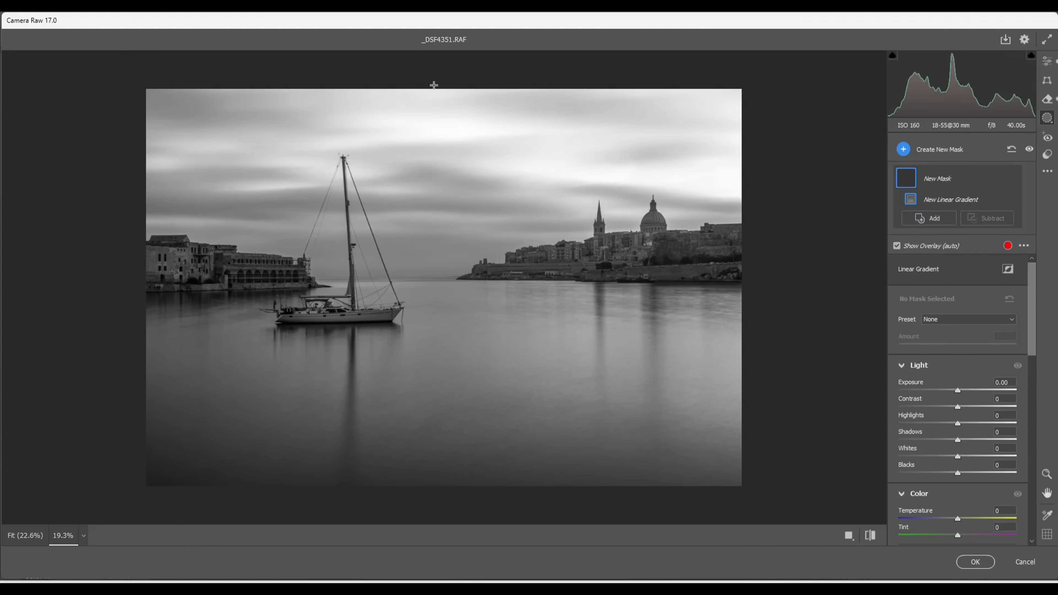
pyautogui.moveTo(434, 85); pyautogui.dragTo(435, 270)
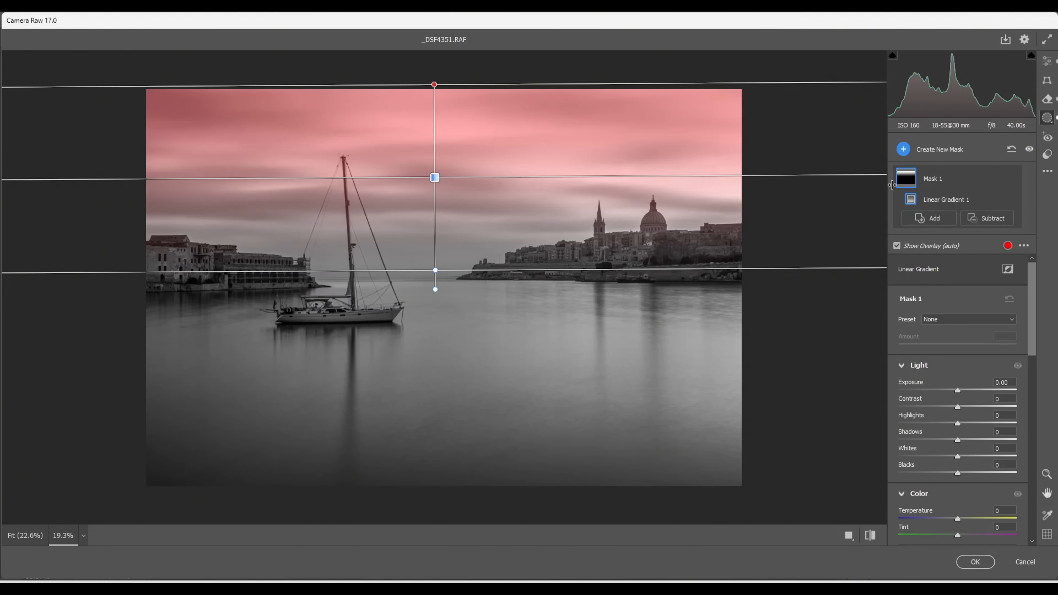
# Step: Intersect the horizon-length gradient mask with a sky selection and set its Exposure to -1.90
pyautogui.moveTo(998, 185)
pyautogui.click(998, 180)
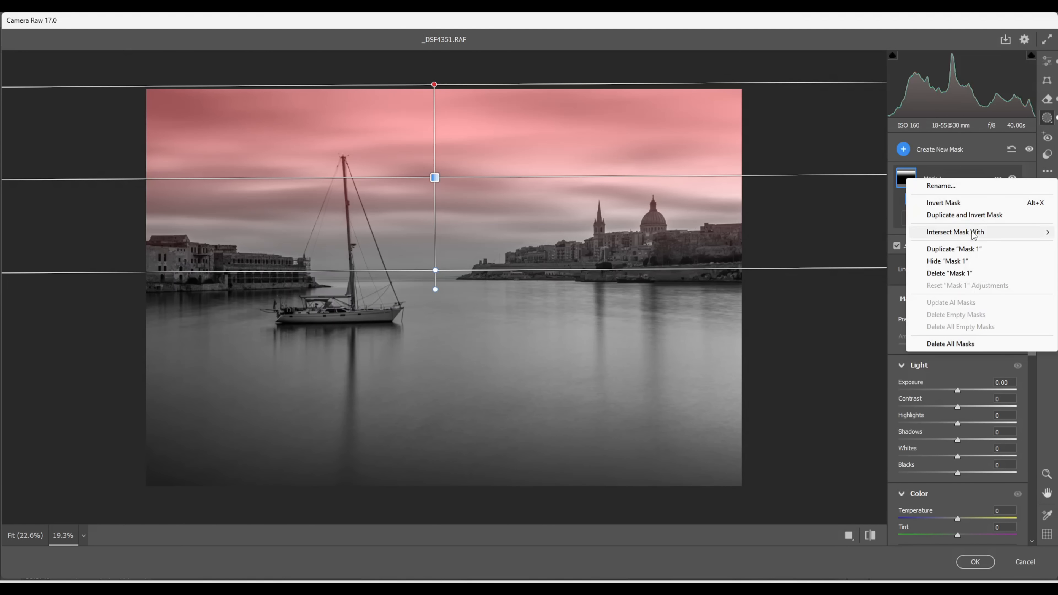
pyautogui.moveTo(970, 238)
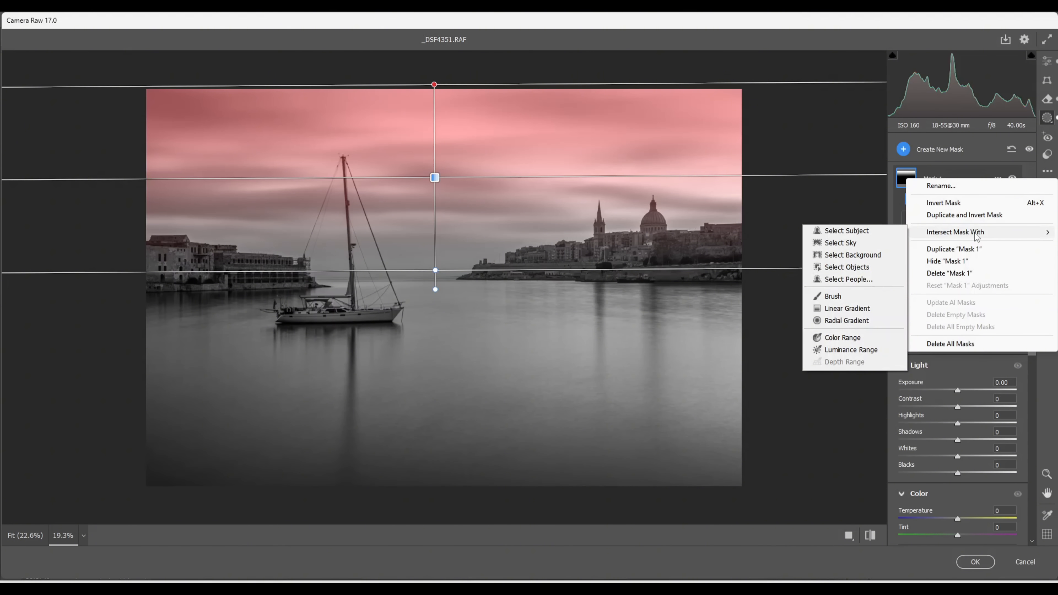
pyautogui.click(855, 246)
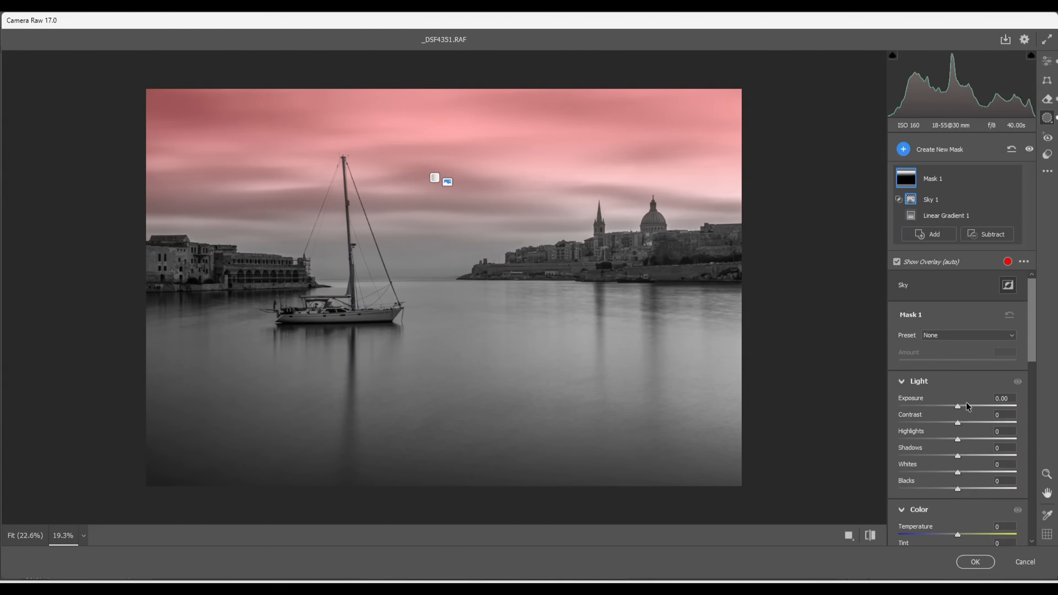
pyautogui.click(958, 410)
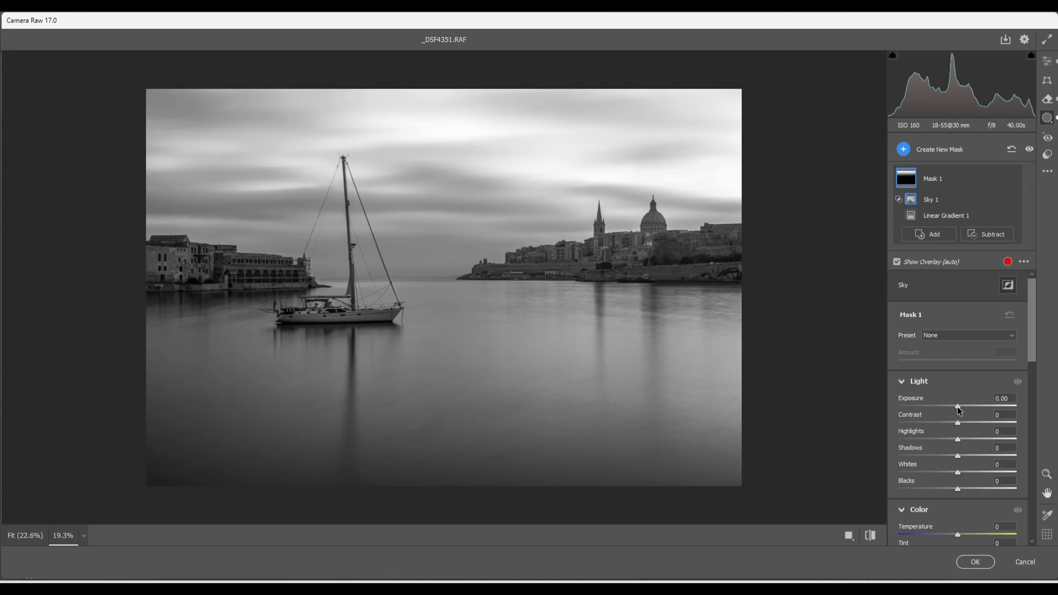
pyautogui.moveTo(958, 408); pyautogui.dragTo(929, 408)
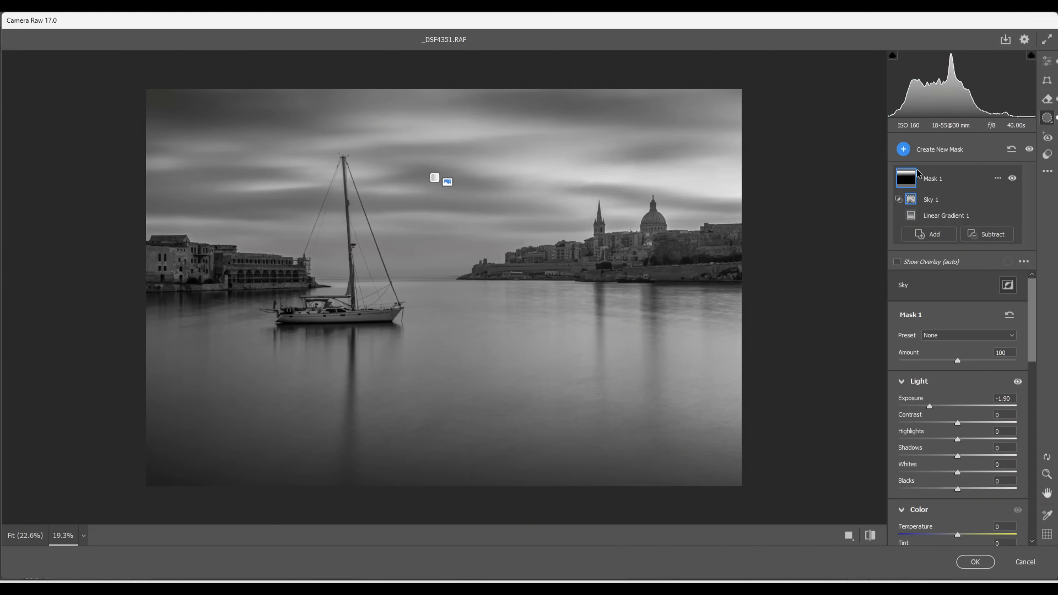
# Step: Create a second, shorter linear gradient mask from above the photo's top edge to slightly below the masthead
pyautogui.click(904, 149)
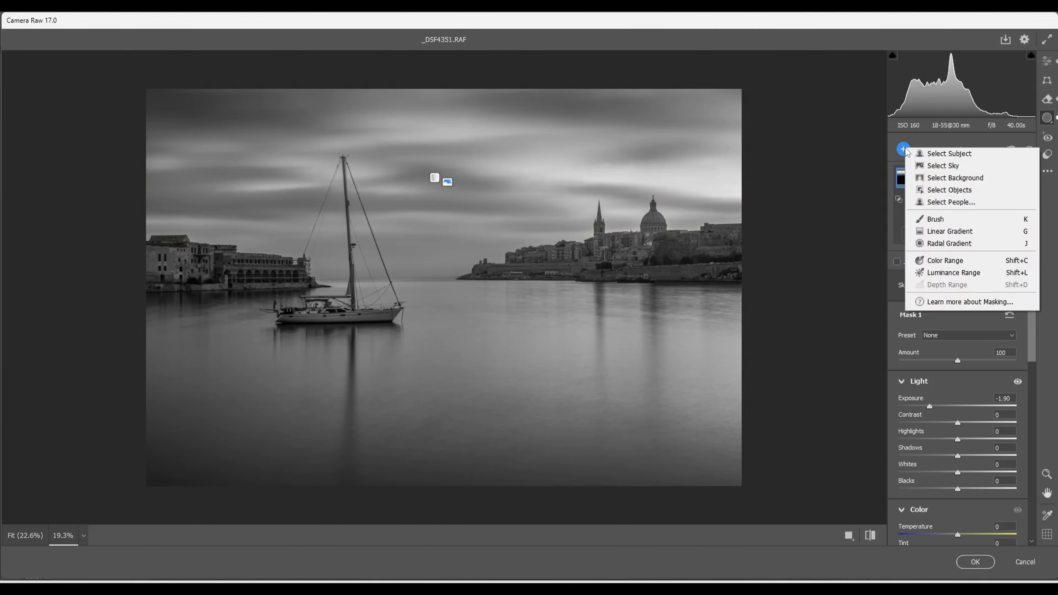
pyautogui.click(943, 234)
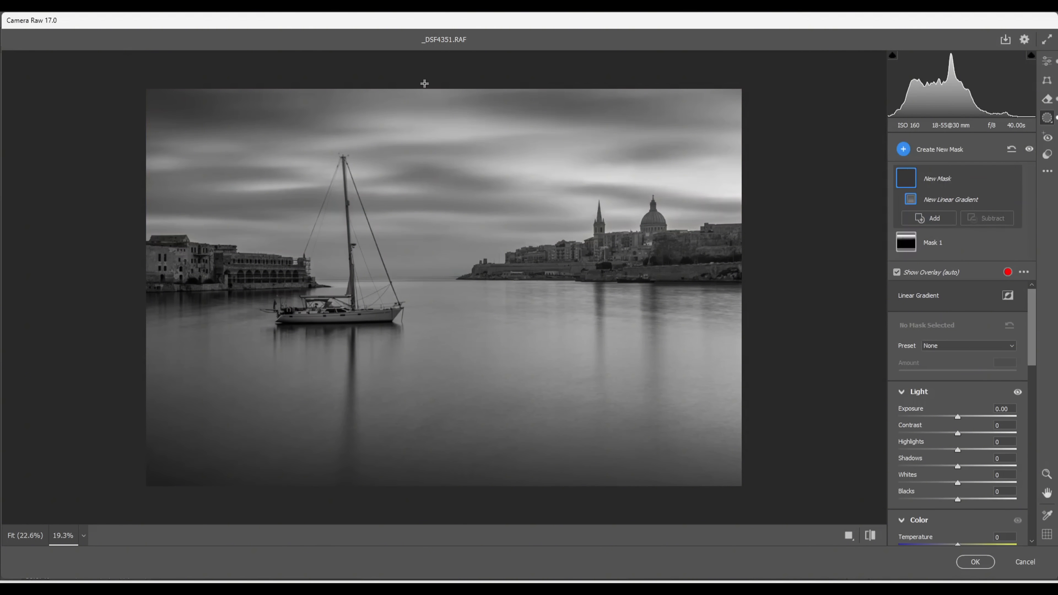
pyautogui.moveTo(424, 84); pyautogui.dragTo(424, 200)
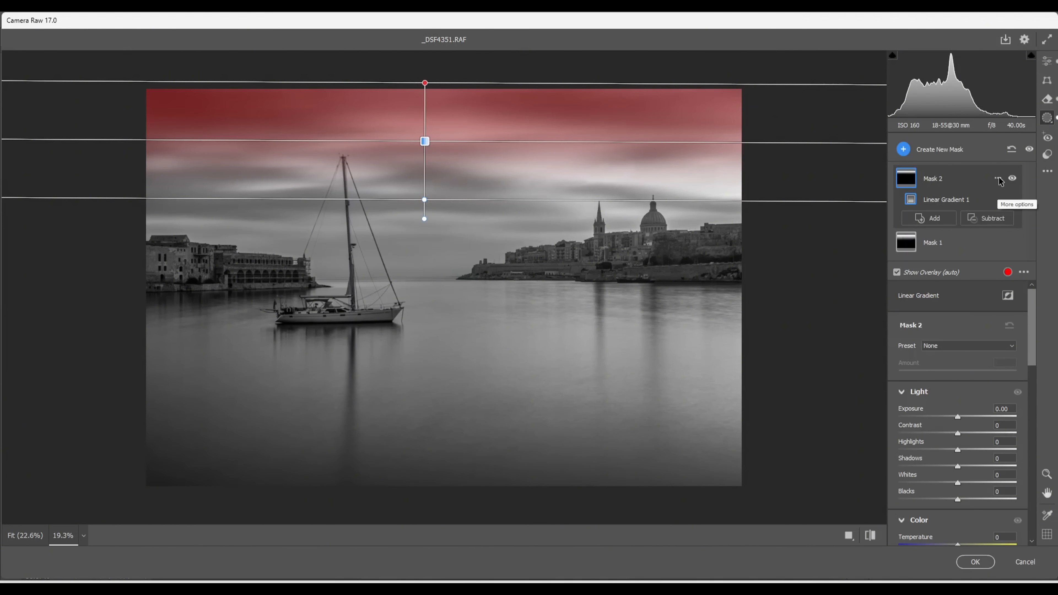
# Step: Intersect the shorter gradient mask with a sky selection and set its Exposure to -1.10
pyautogui.click(999, 179)
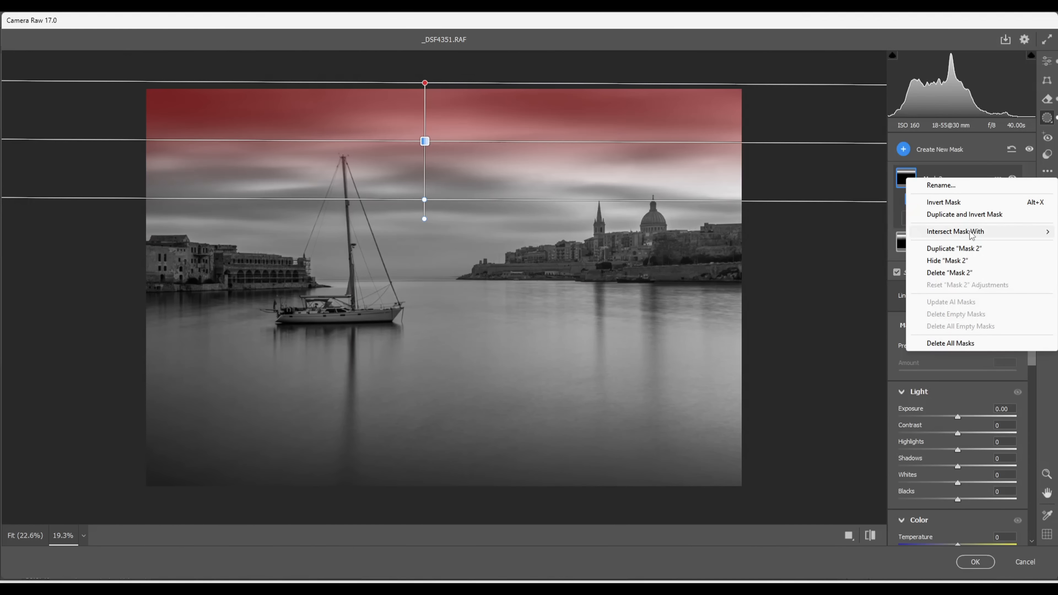
pyautogui.moveTo(971, 234)
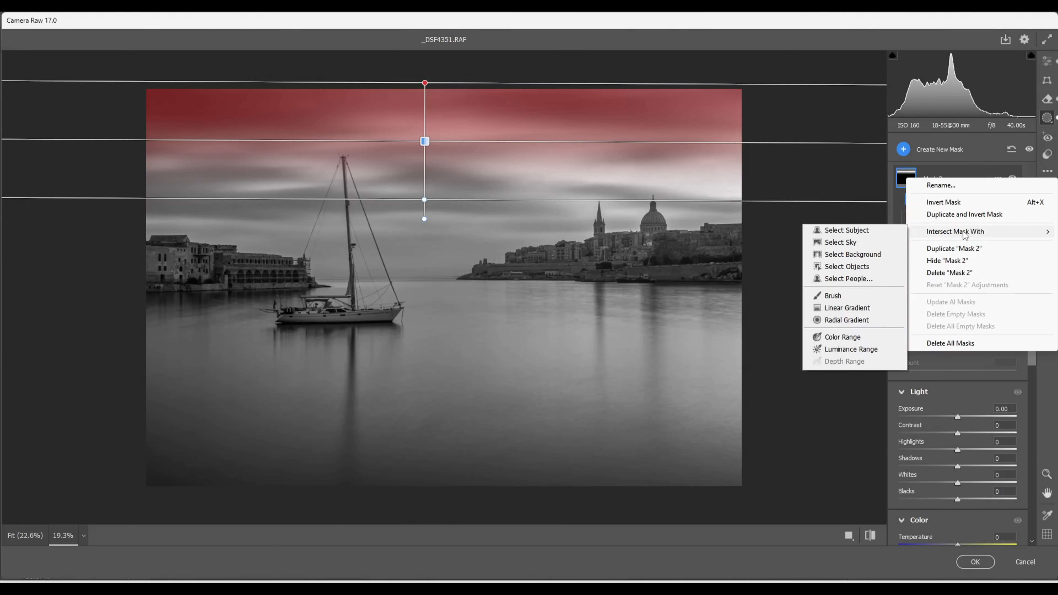
pyautogui.click(835, 248)
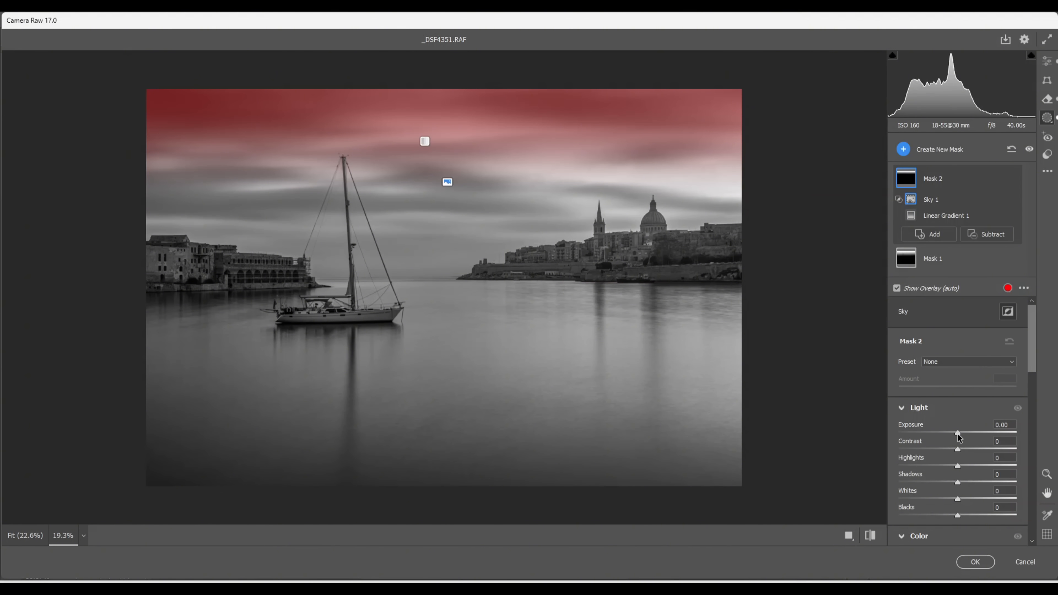
pyautogui.moveTo(958, 433); pyautogui.dragTo(941, 434)
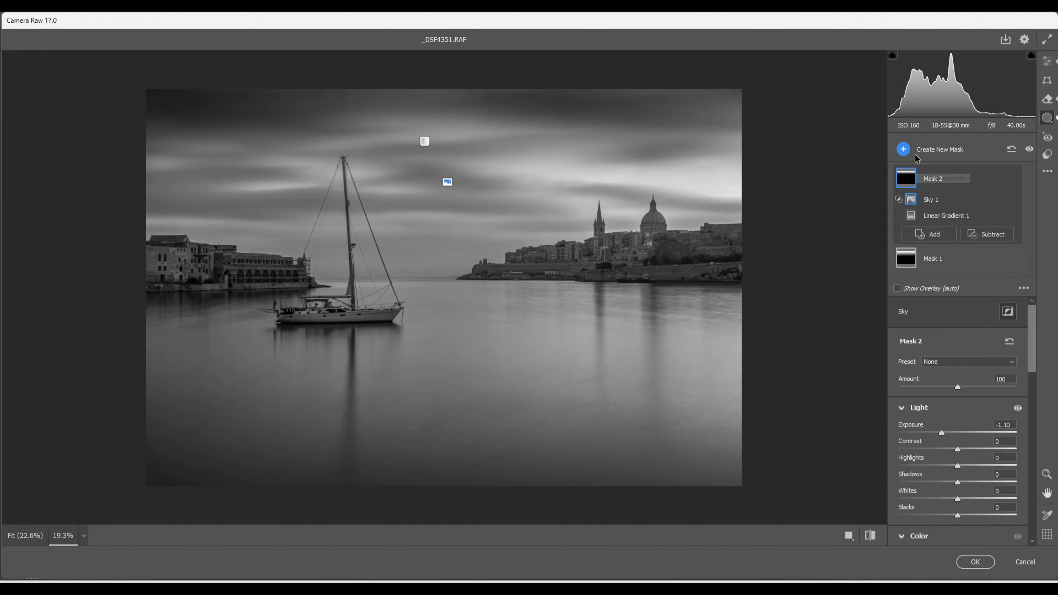
# Step: Darken the foreground water with a tilted linear gradient mask rising from the bottom edge at Exposure -0.80, and compare the photo with all masks hidden
pyautogui.click(906, 150)
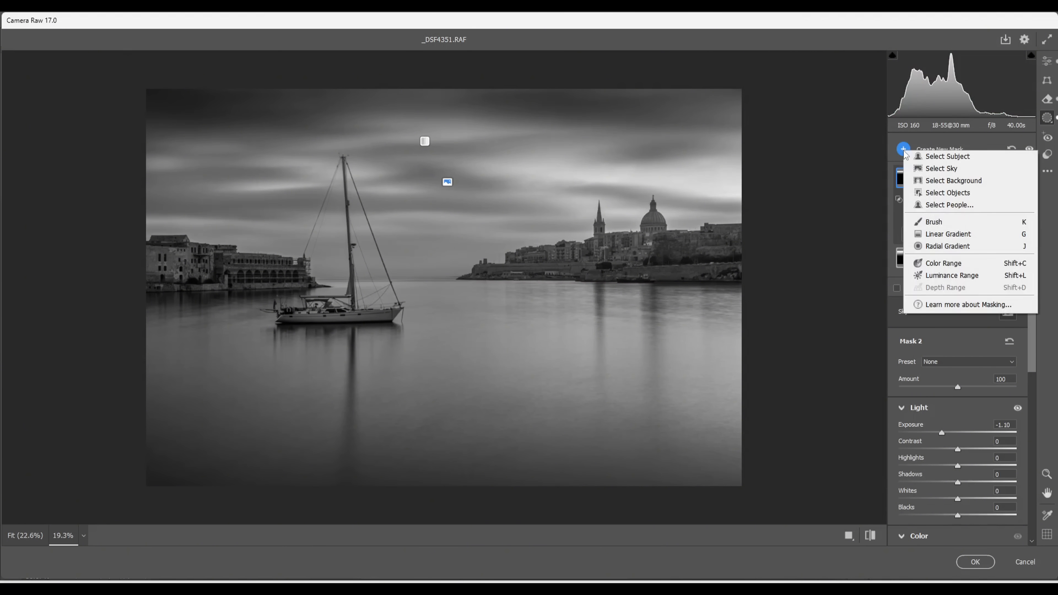
pyautogui.click(936, 236)
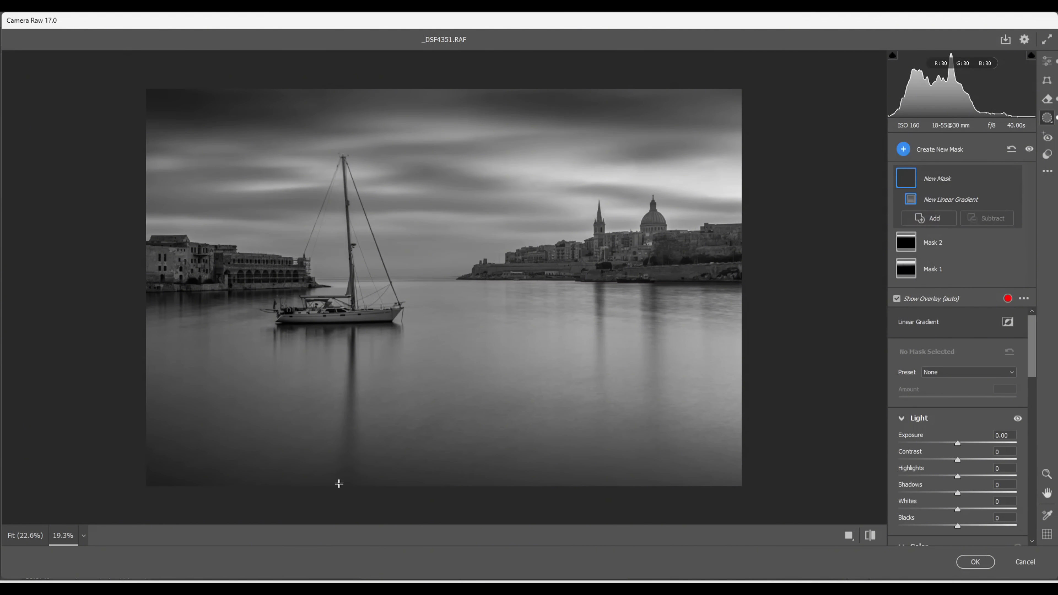
pyautogui.moveTo(461, 493); pyautogui.dragTo(447, 374)
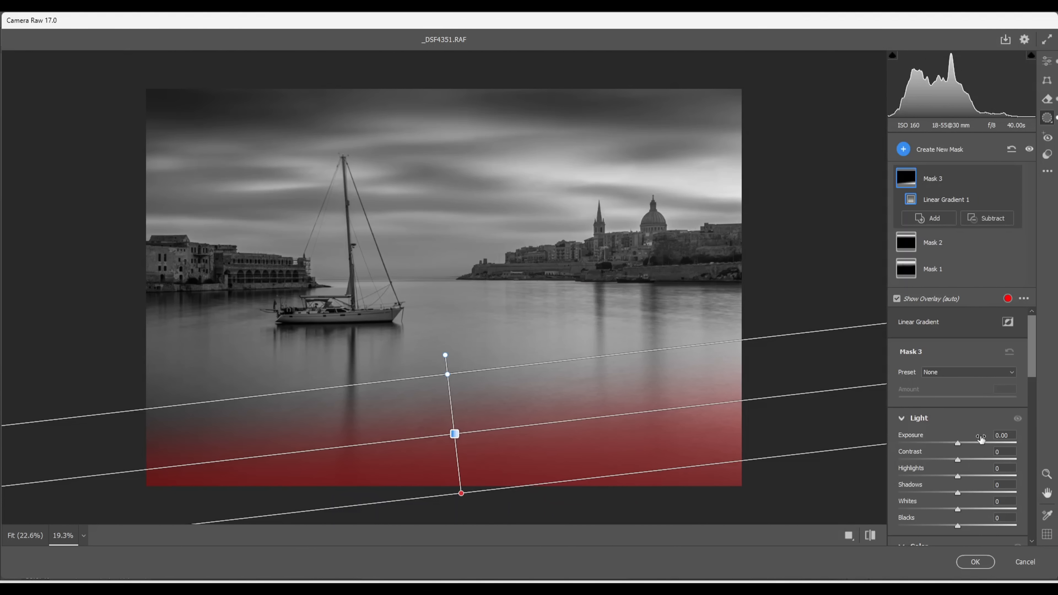
pyautogui.moveTo(957, 447); pyautogui.dragTo(943, 445)
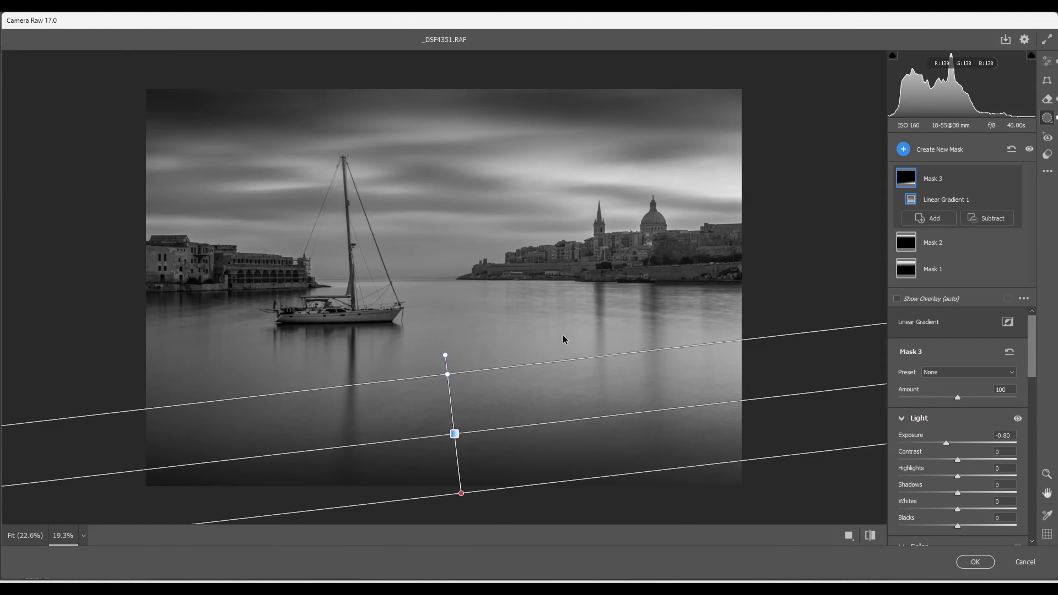
pyautogui.moveTo(445, 356); pyautogui.dragTo(438, 362)
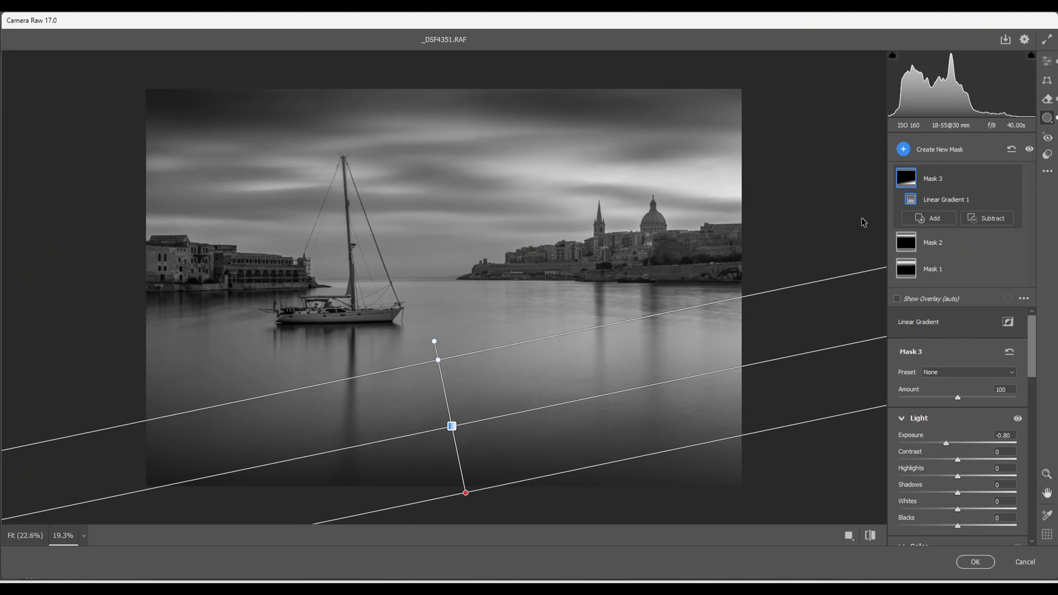
pyautogui.click(1029, 151)
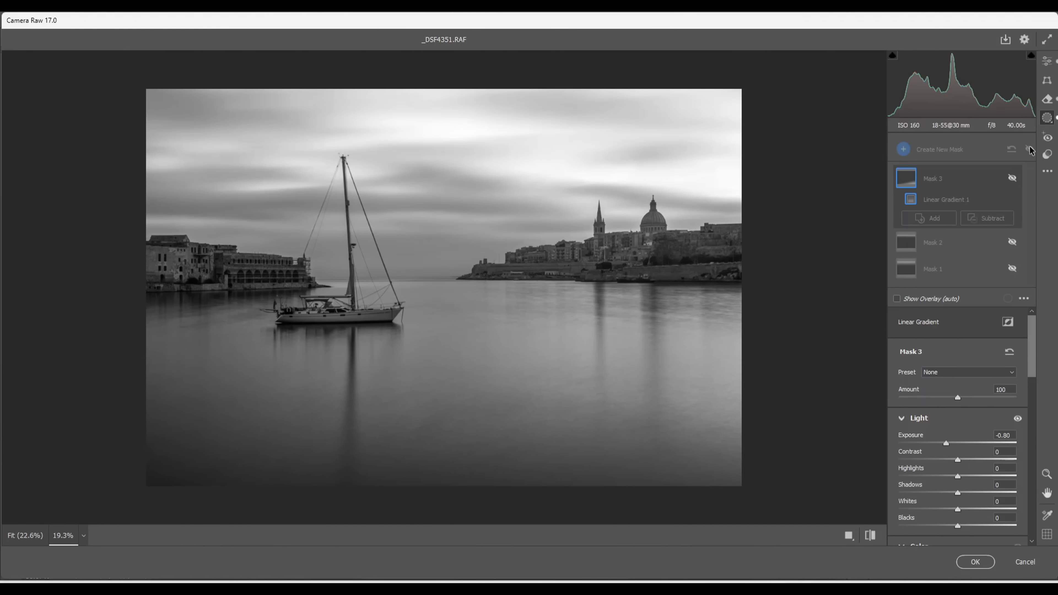
pyautogui.click(1029, 151)
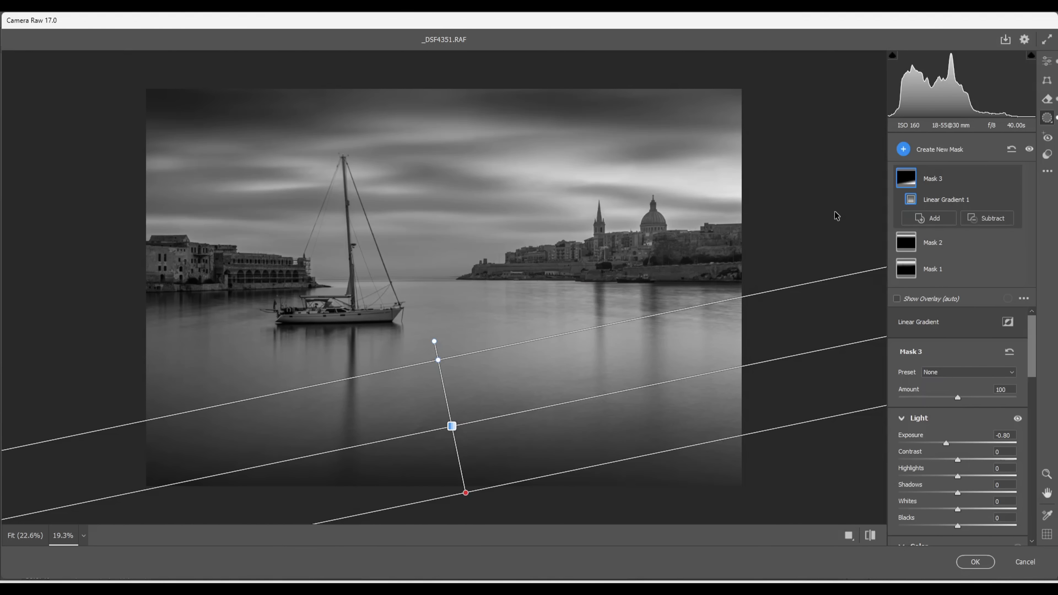
# Step: Brighten the domed city with a slightly tilted radial gradient mask reaching past the photo's right edge, at Exposure +0.75
pyautogui.click(904, 150)
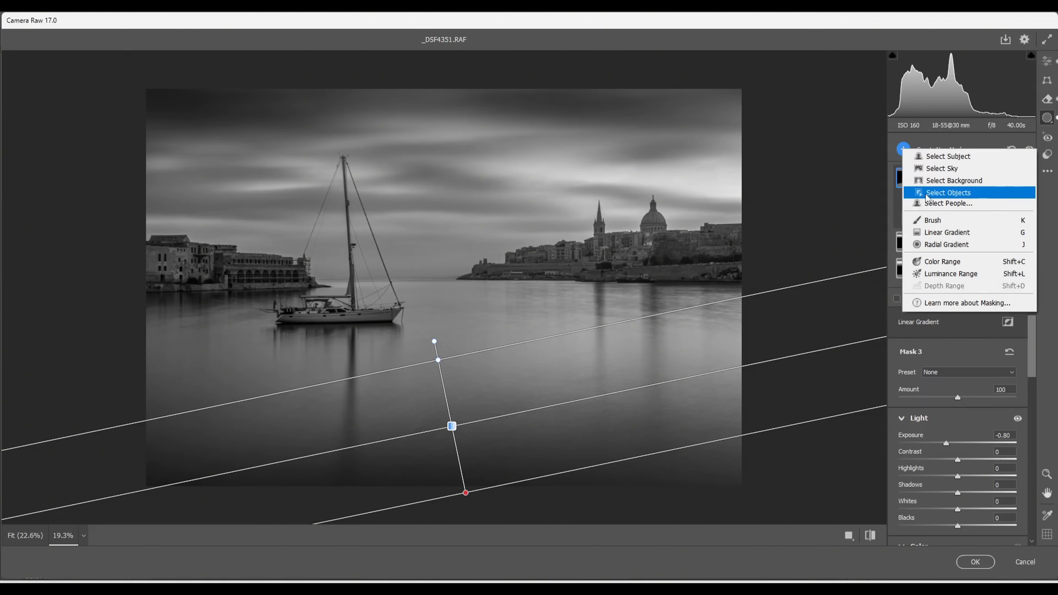
pyautogui.click(938, 246)
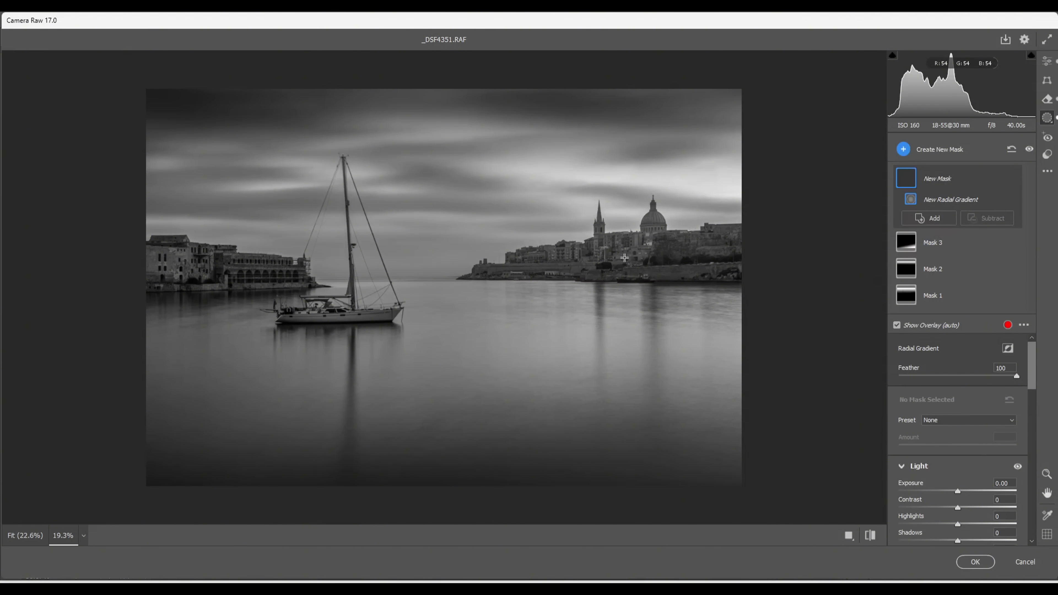
pyautogui.moveTo(624, 257); pyautogui.dragTo(758, 280)
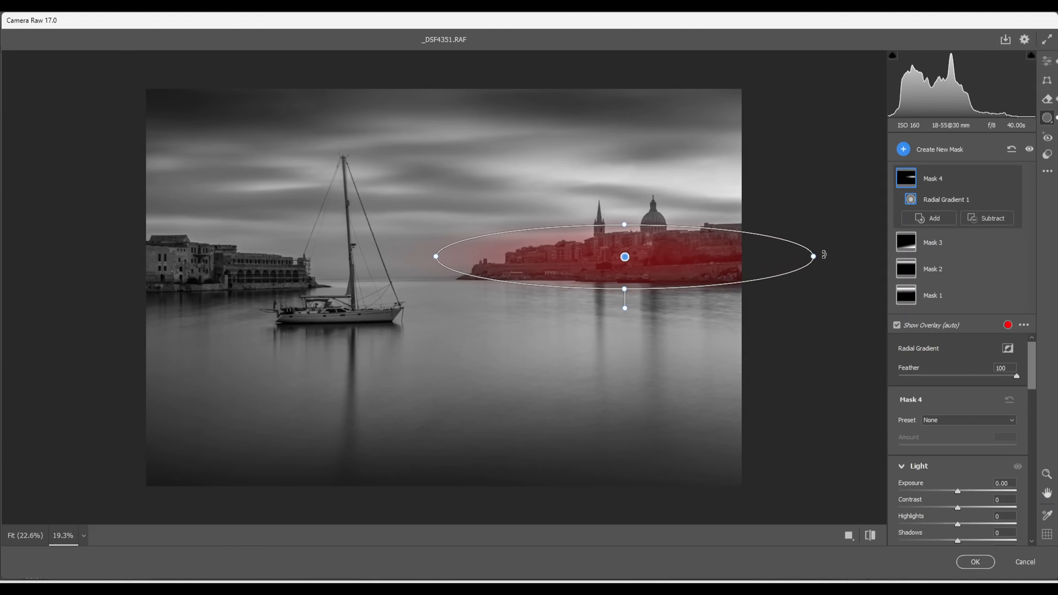
pyautogui.moveTo(824, 254); pyautogui.dragTo(823, 240)
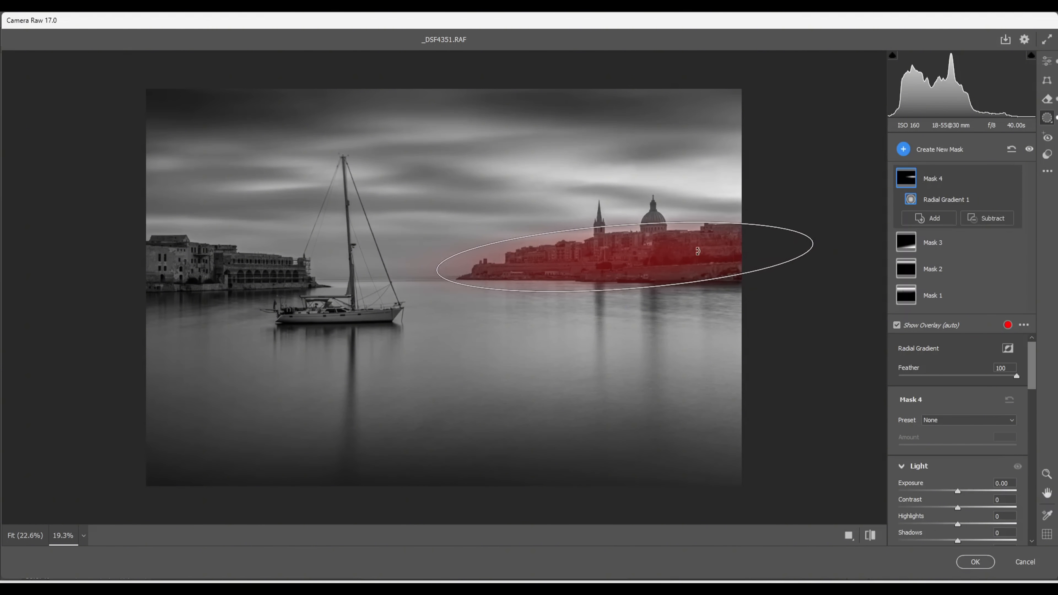
pyautogui.moveTo(625, 256); pyautogui.dragTo(746, 248)
pyautogui.moveTo(559, 262); pyautogui.dragTo(447, 281)
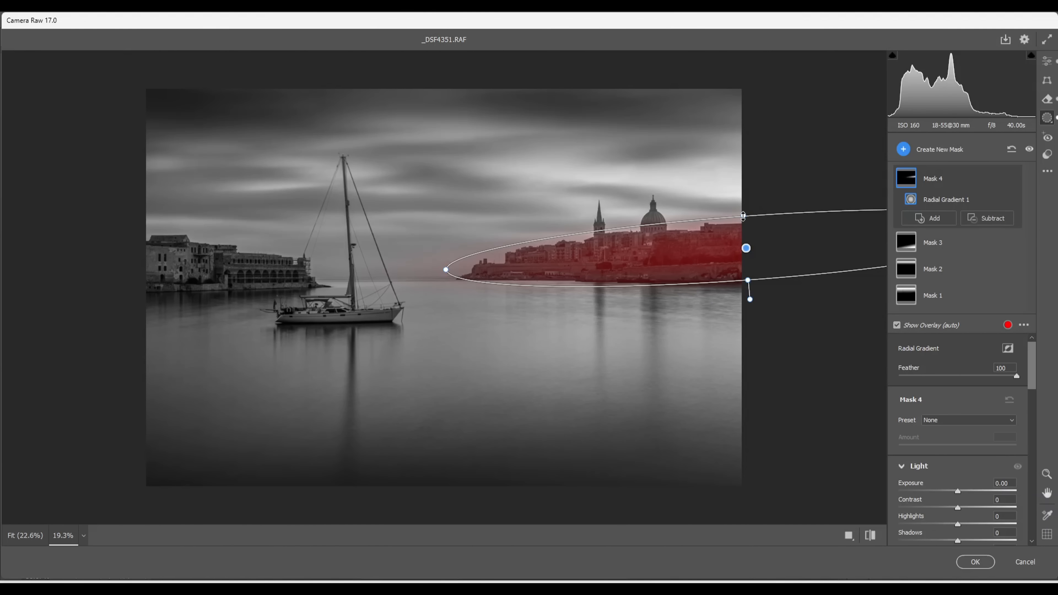
pyautogui.moveTo(743, 216); pyautogui.dragTo(742, 178)
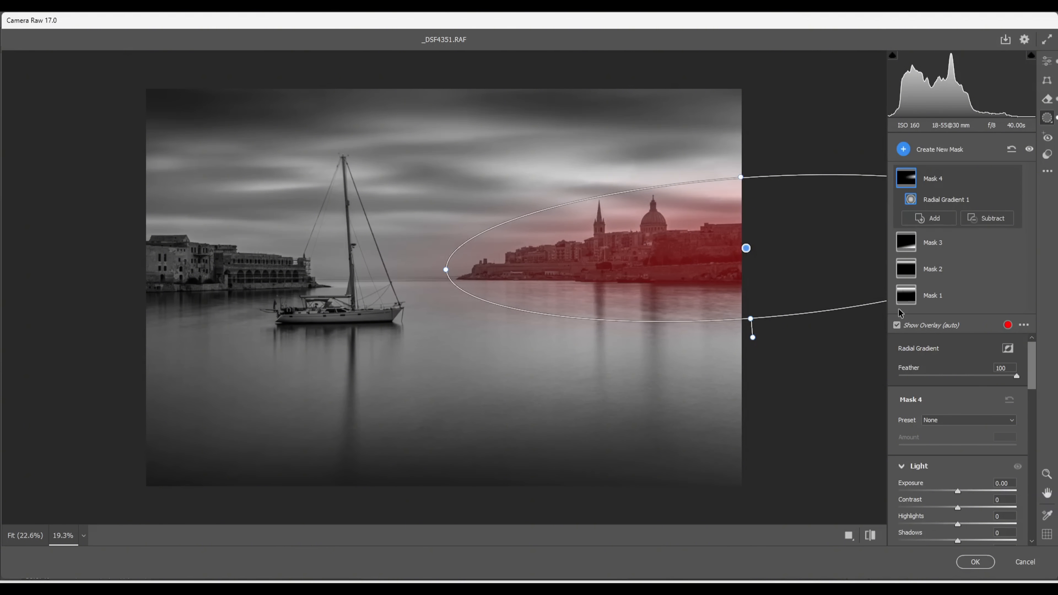
pyautogui.moveTo(746, 248); pyautogui.dragTo(747, 245)
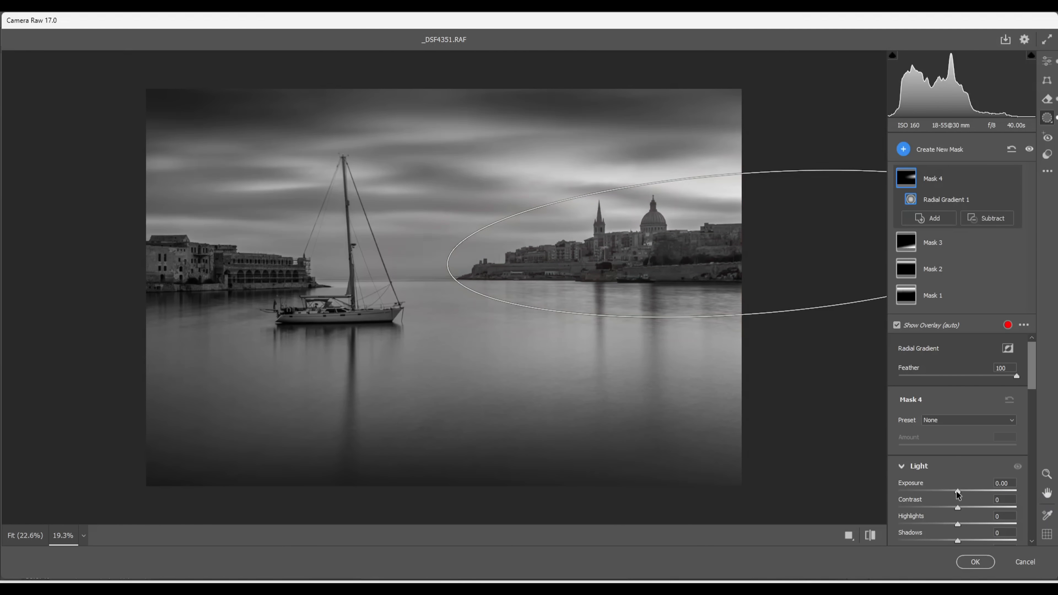
pyautogui.moveTo(957, 492); pyautogui.dragTo(969, 496)
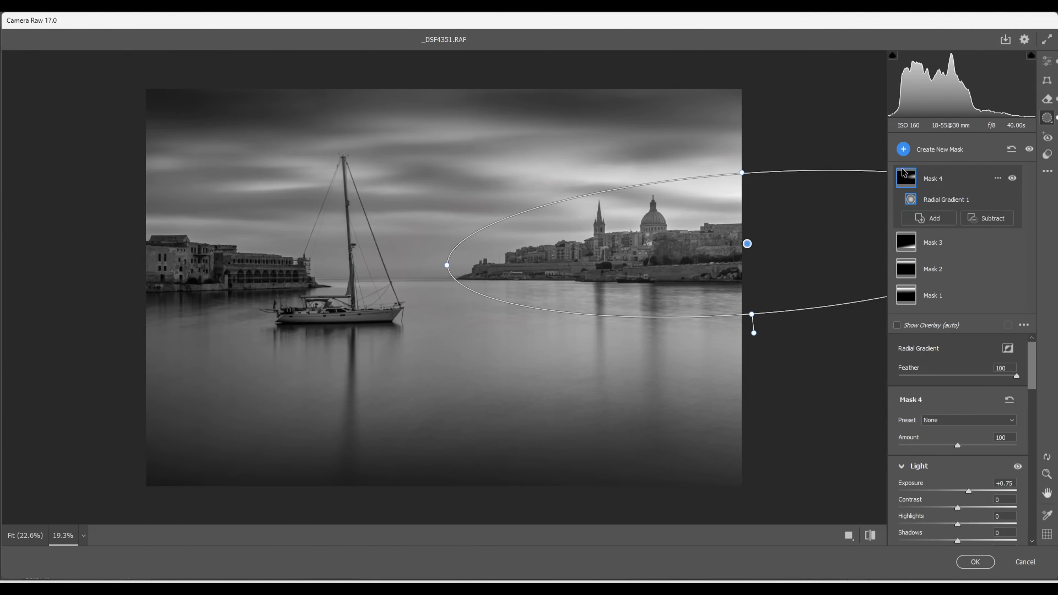
# Step: Brighten the waterfront buildings behind the sailboat with a flat radial gradient mask centred near the photo's left edge, at Exposure +0.60
pyautogui.click(903, 150)
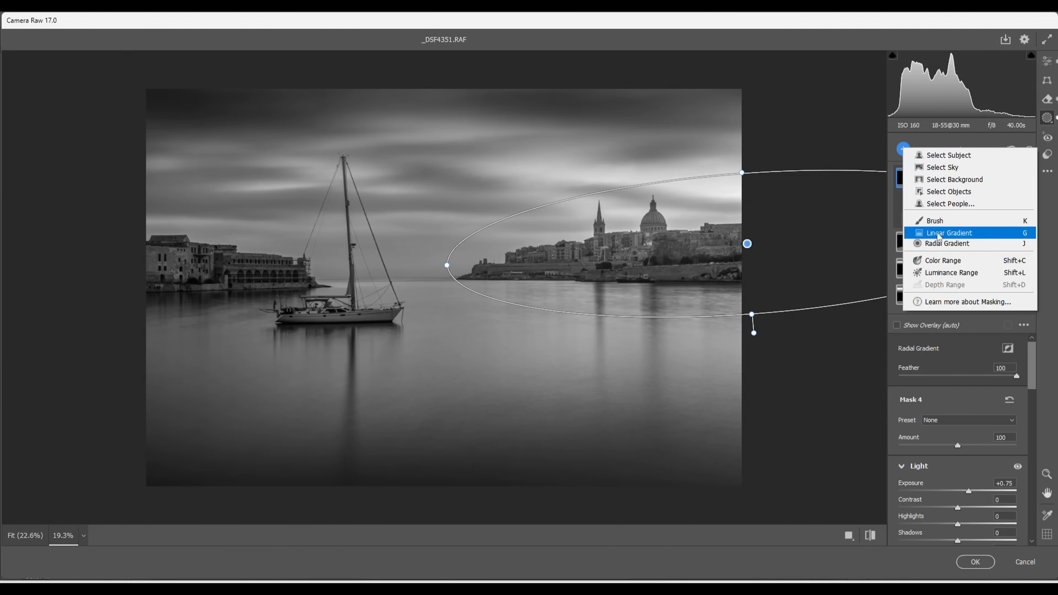
pyautogui.click(935, 247)
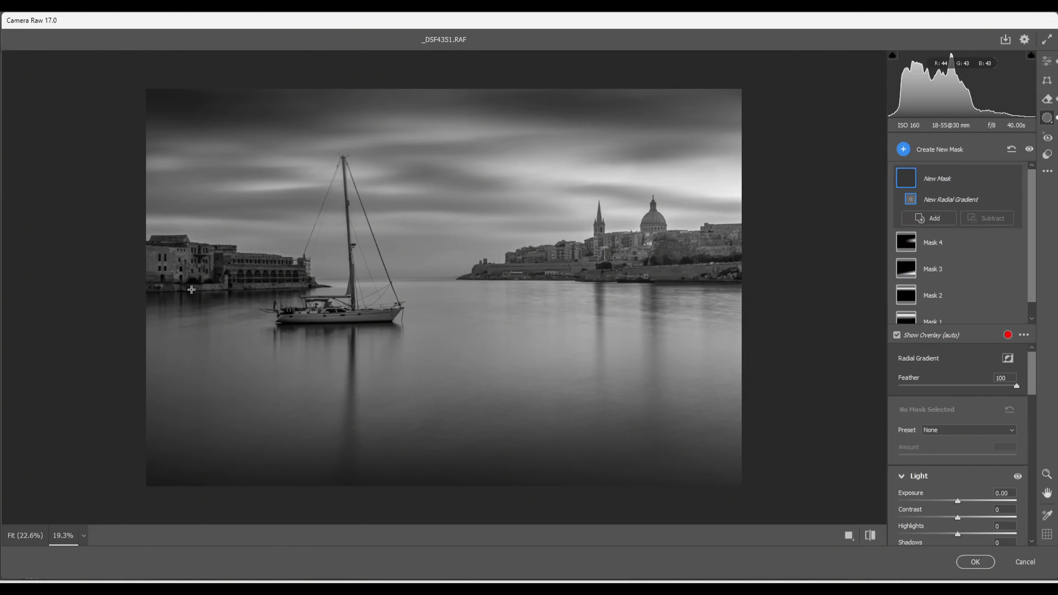
pyautogui.moveTo(144, 267); pyautogui.dragTo(359, 278)
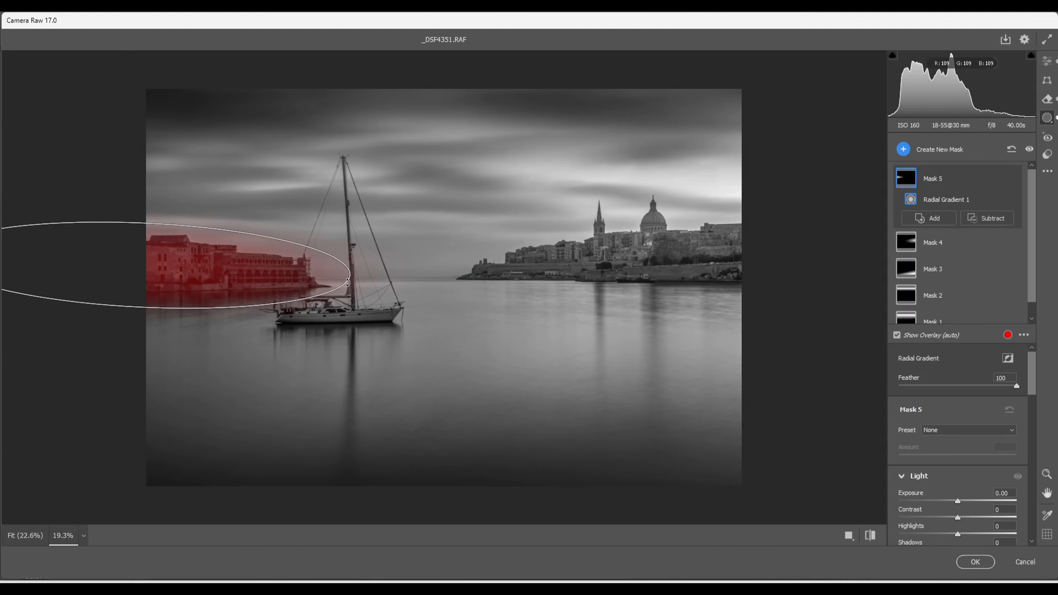
pyautogui.moveTo(144, 266); pyautogui.dragTo(139, 266)
pyautogui.moveTo(344, 274); pyautogui.dragTo(358, 275)
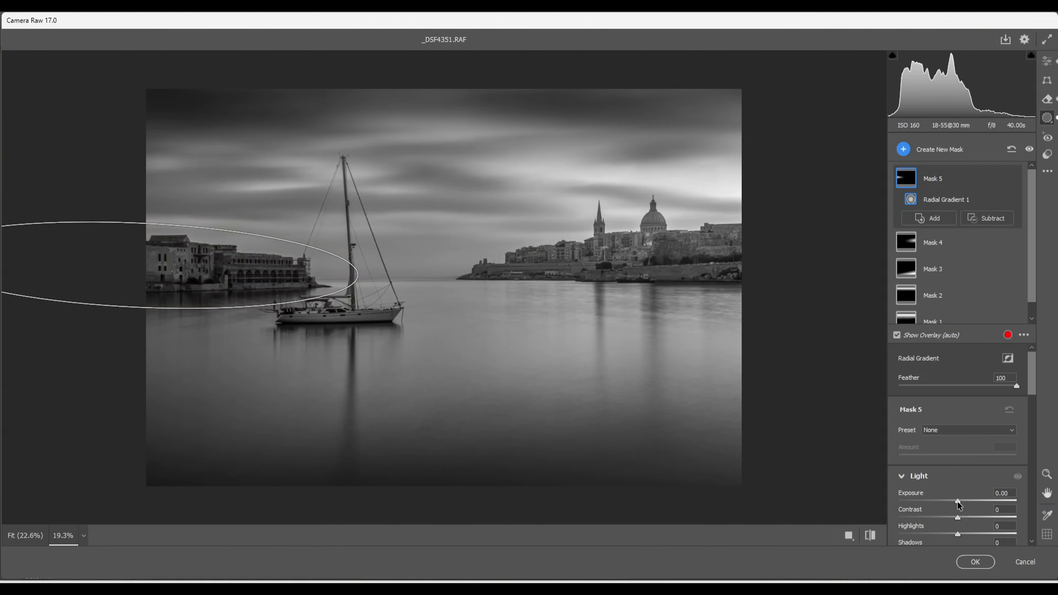
pyautogui.moveTo(958, 503); pyautogui.dragTo(966, 502)
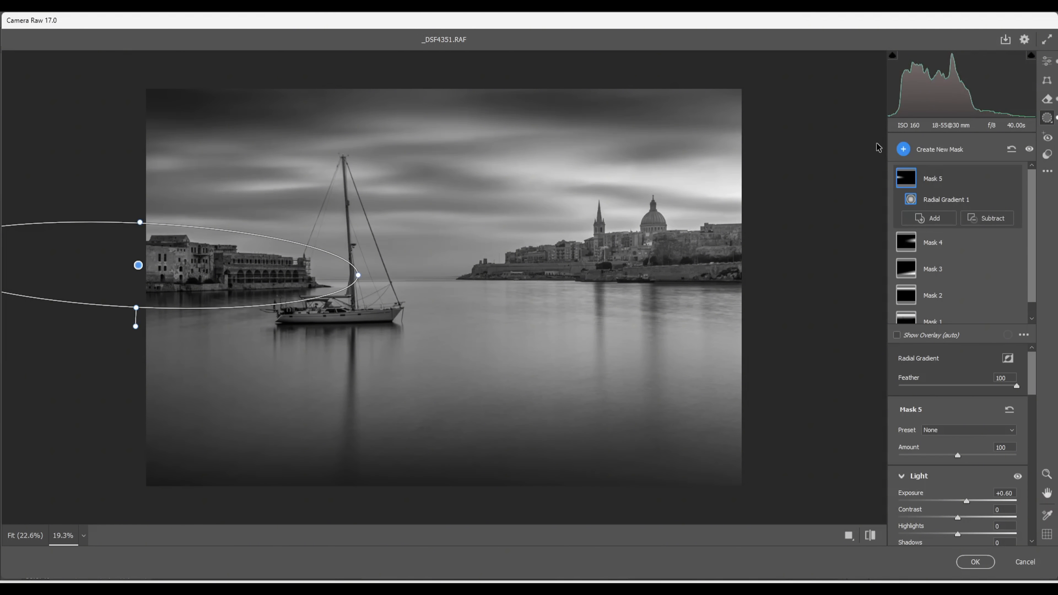
# Step: Brighten the sailboat's hull and surrounding water with a wide, flat radial gradient mask at Exposure +0.60
pyautogui.click(902, 150)
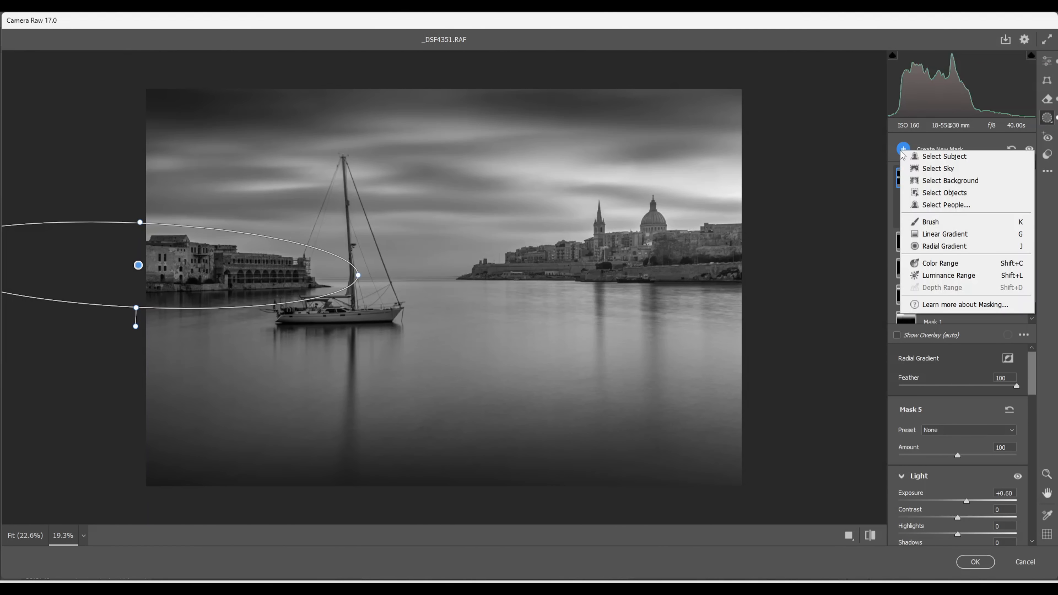
pyautogui.click(933, 250)
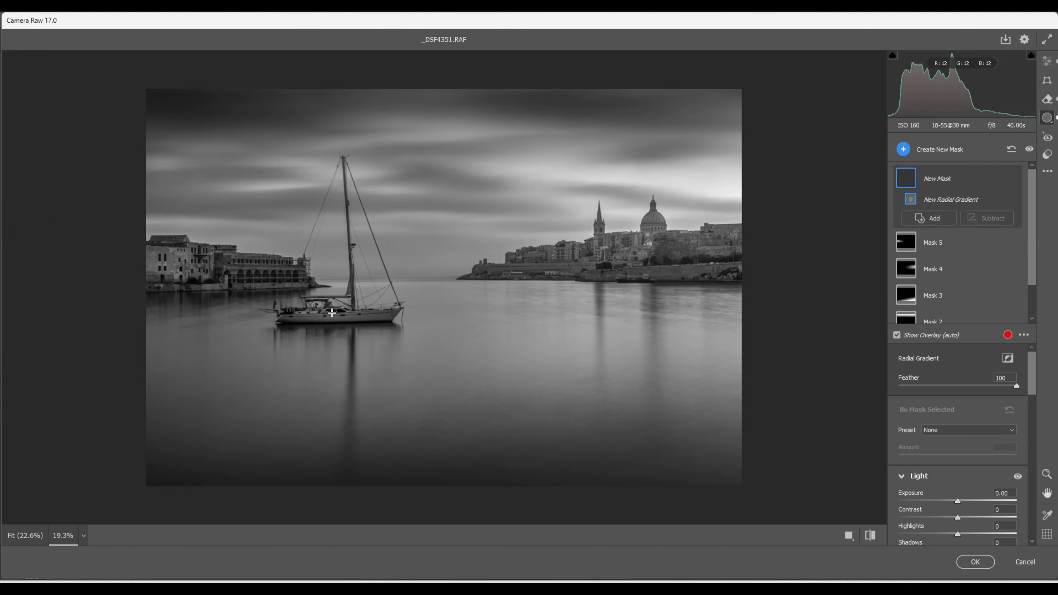
pyautogui.moveTo(336, 313); pyautogui.dragTo(417, 338)
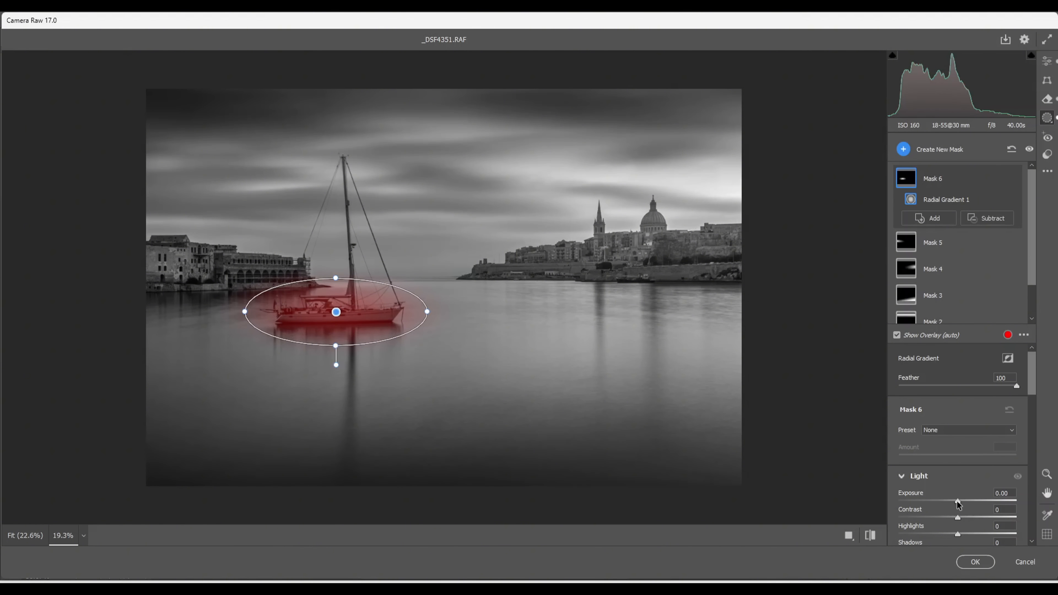
pyautogui.moveTo(958, 502); pyautogui.dragTo(965, 504)
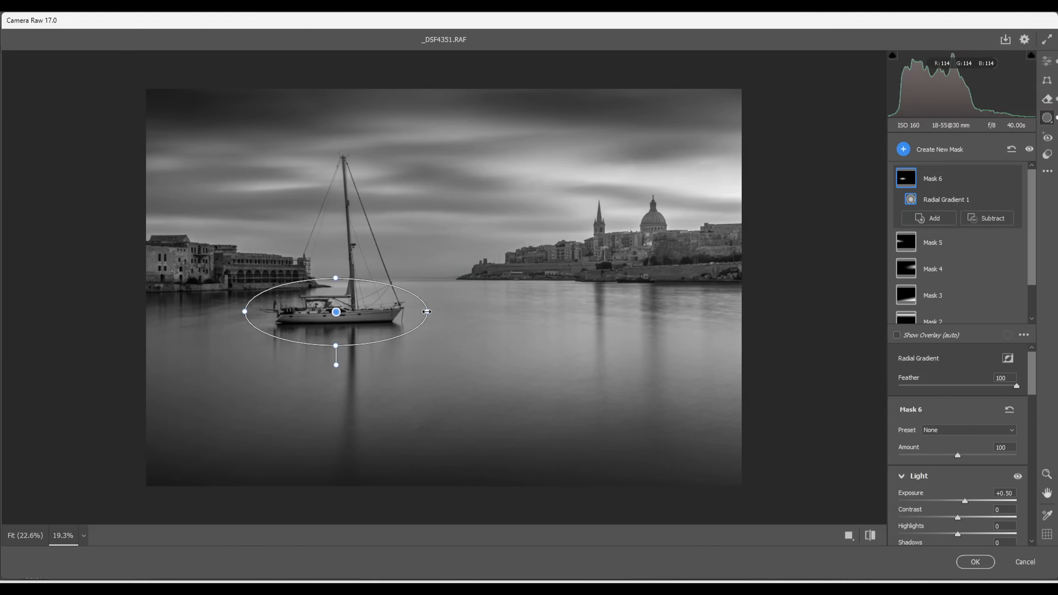
pyautogui.moveTo(426, 311); pyautogui.dragTo(467, 319)
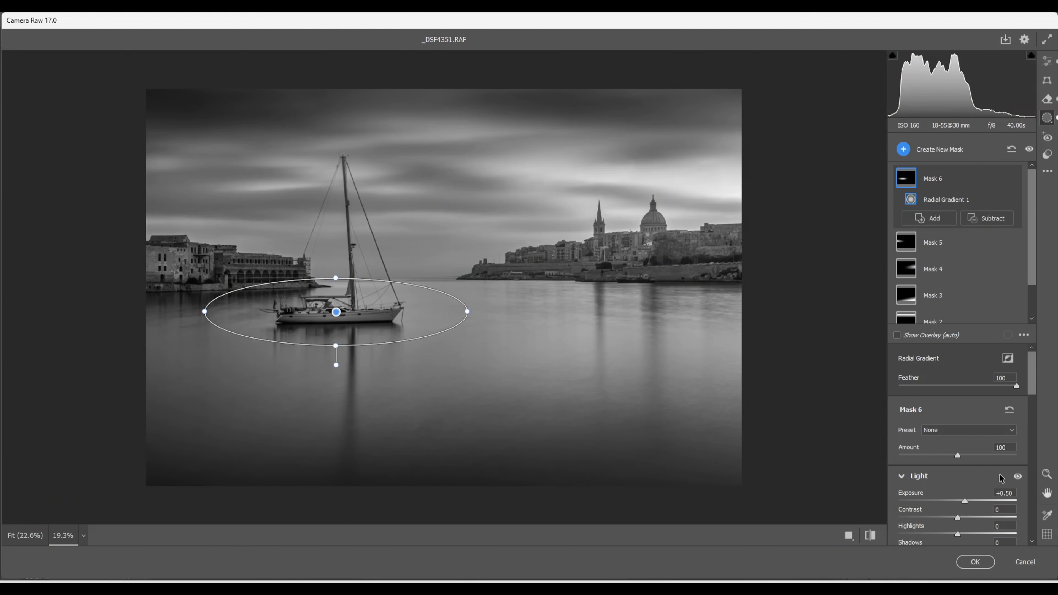
pyautogui.moveTo(965, 502); pyautogui.dragTo(967, 502)
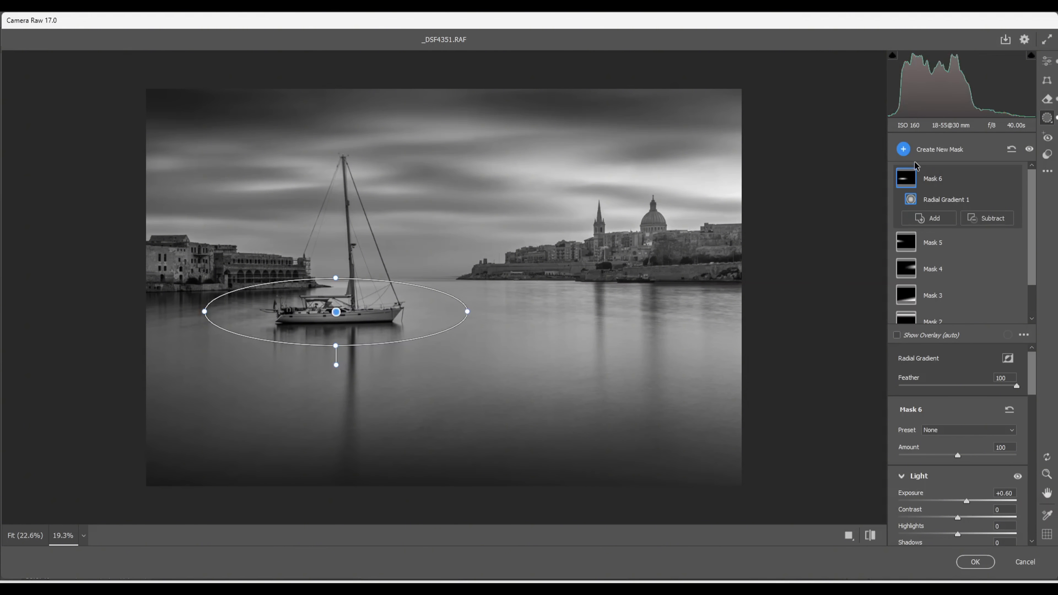
# Step: Brighten the scene's centre with a large radial gradient mask spanning from the near buildings to the domed city, at Exposure +0.60
pyautogui.click(904, 149)
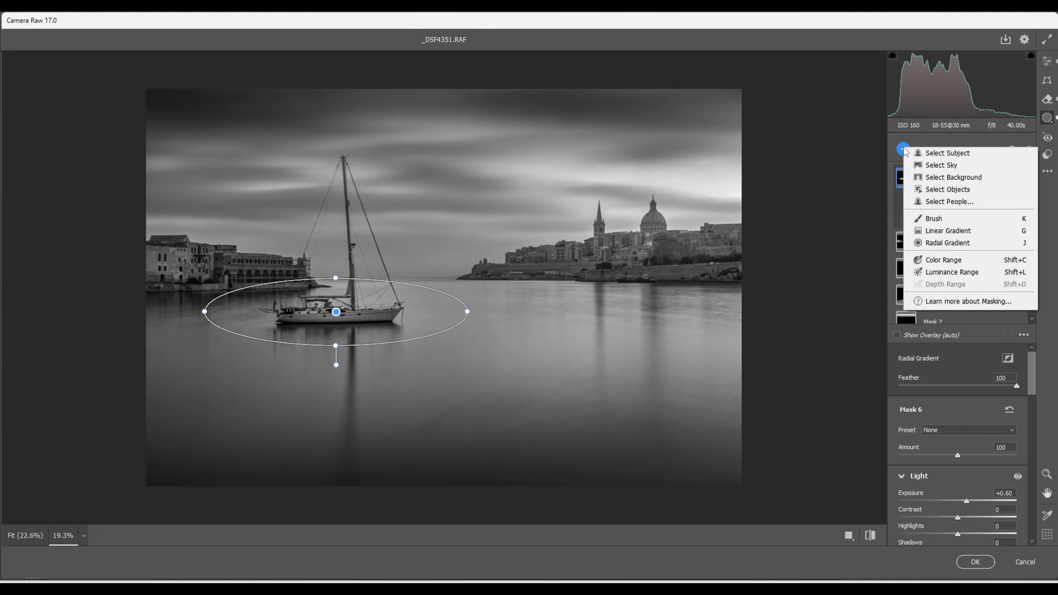
pyautogui.click(944, 245)
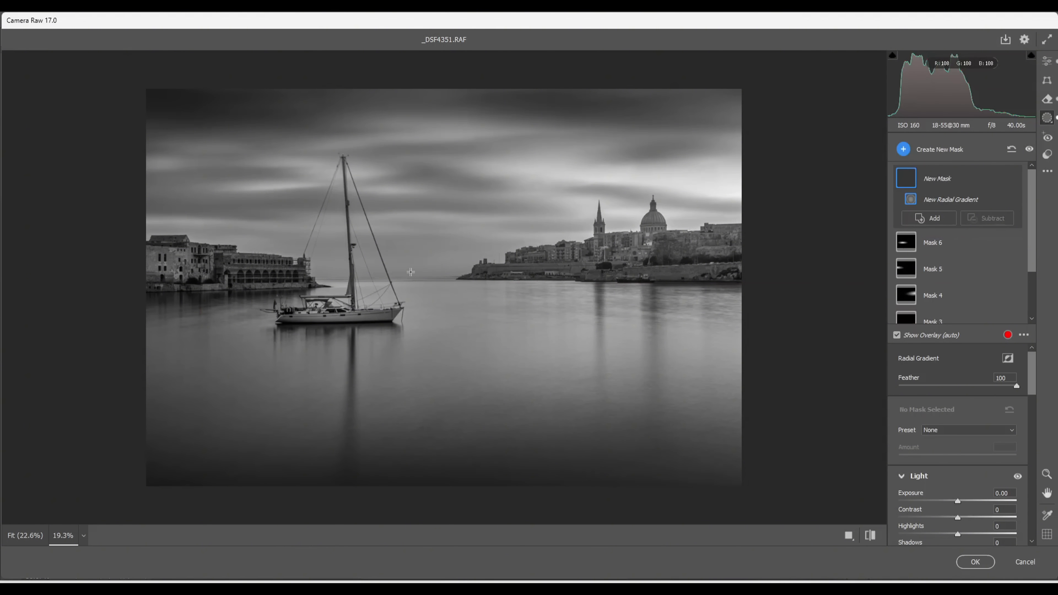
pyautogui.moveTo(424, 271); pyautogui.dragTo(597, 364)
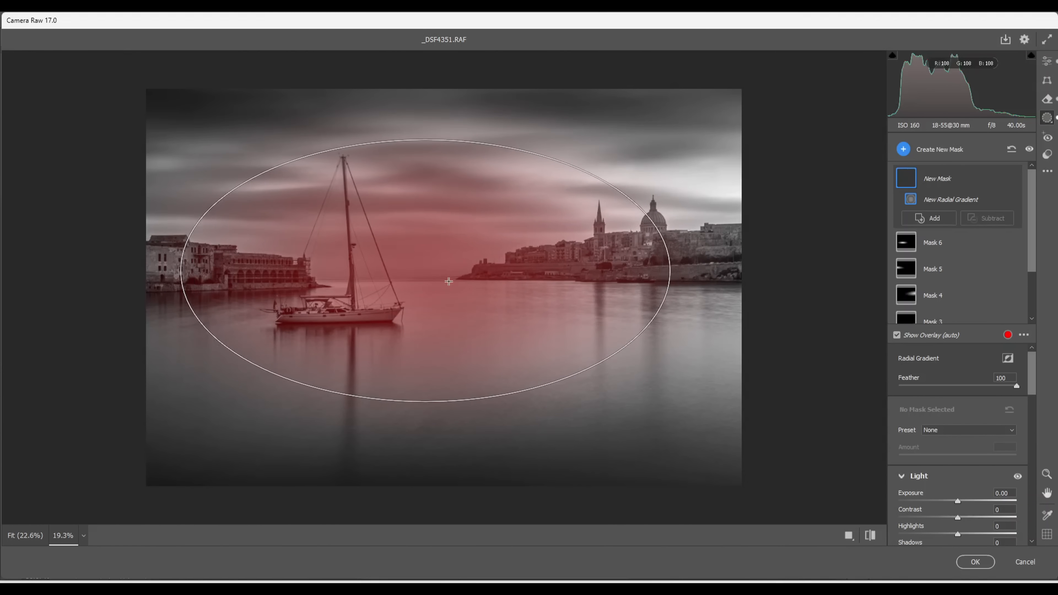
pyautogui.moveTo(426, 269); pyautogui.dragTo(448, 268)
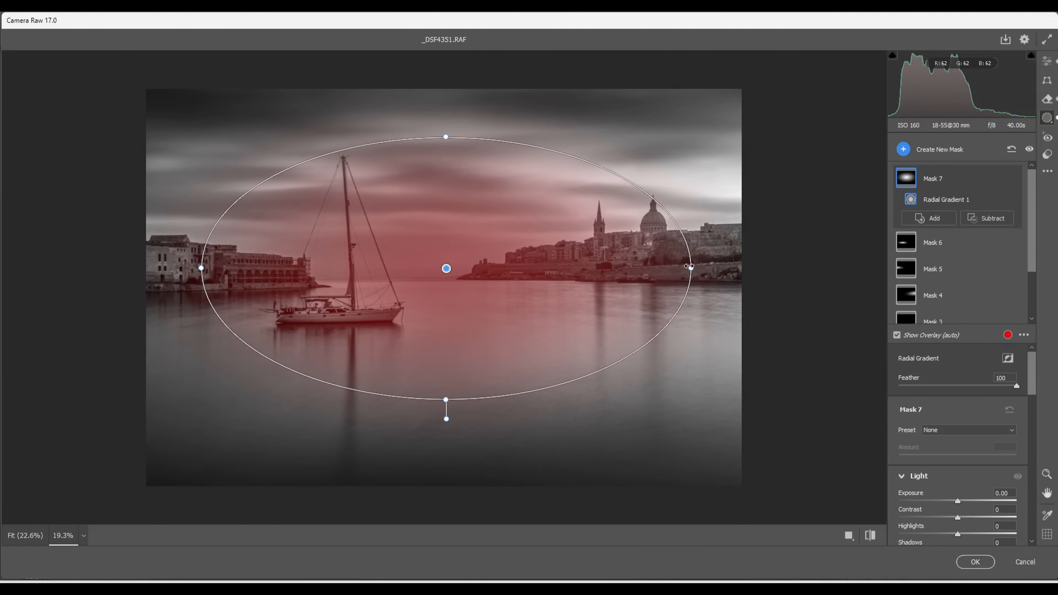
pyautogui.moveTo(689, 267); pyautogui.dragTo(715, 267)
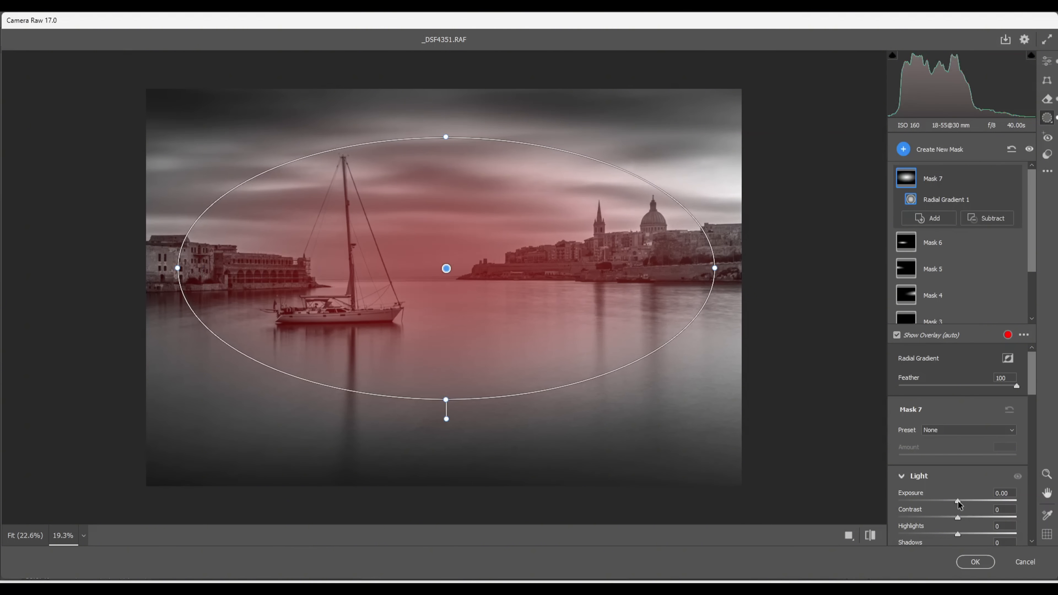
pyautogui.moveTo(958, 504); pyautogui.dragTo(963, 505)
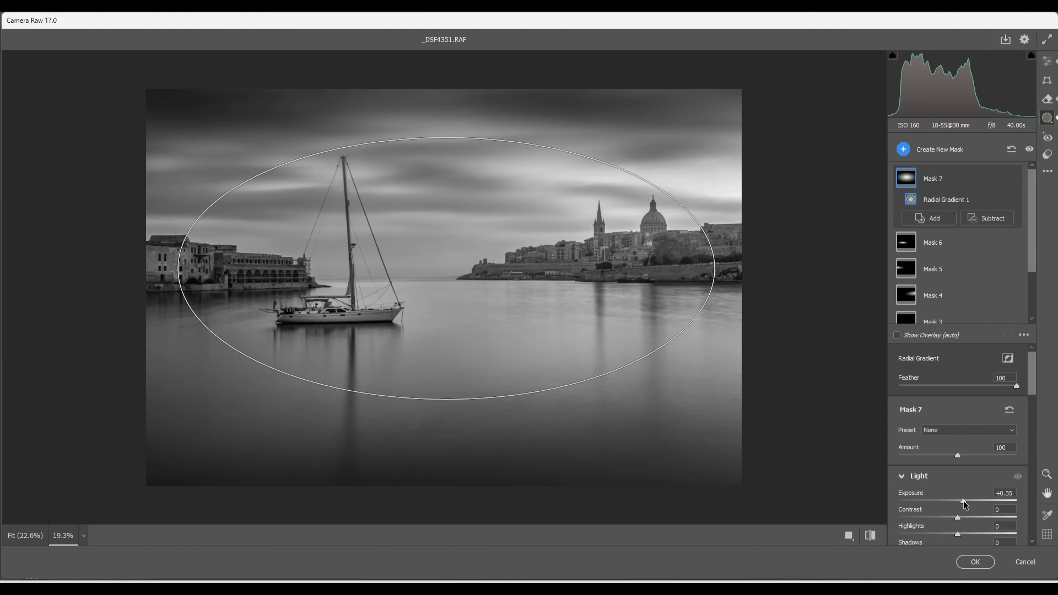
pyautogui.moveTo(964, 503); pyautogui.dragTo(967, 505)
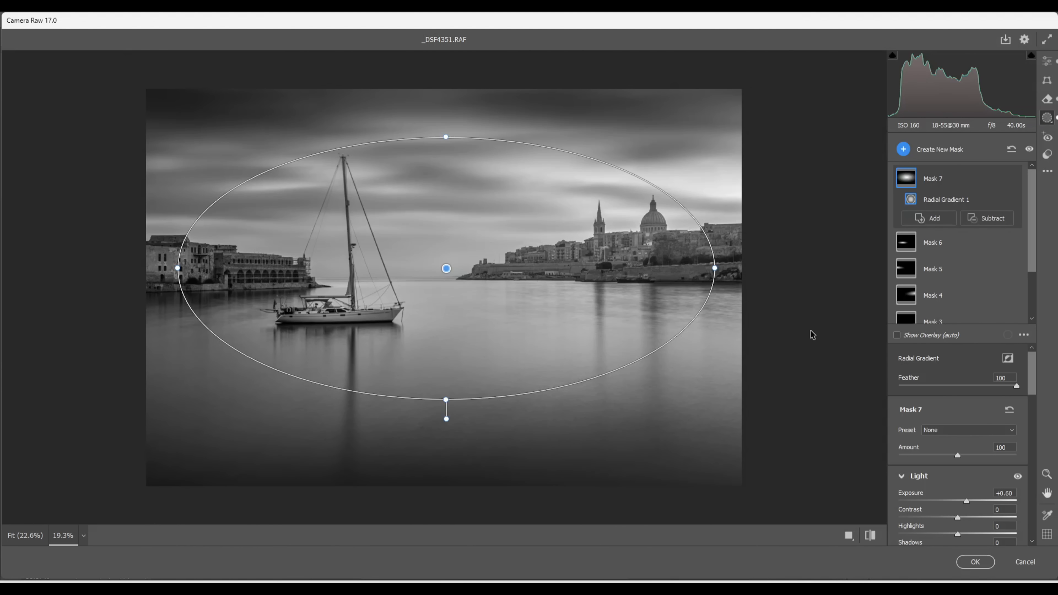
# Step: Brighten the water below the domed city with a long, downward-tilted radial gradient mask running off the photo's right edge, at Exposure +0.35
pyautogui.click(903, 150)
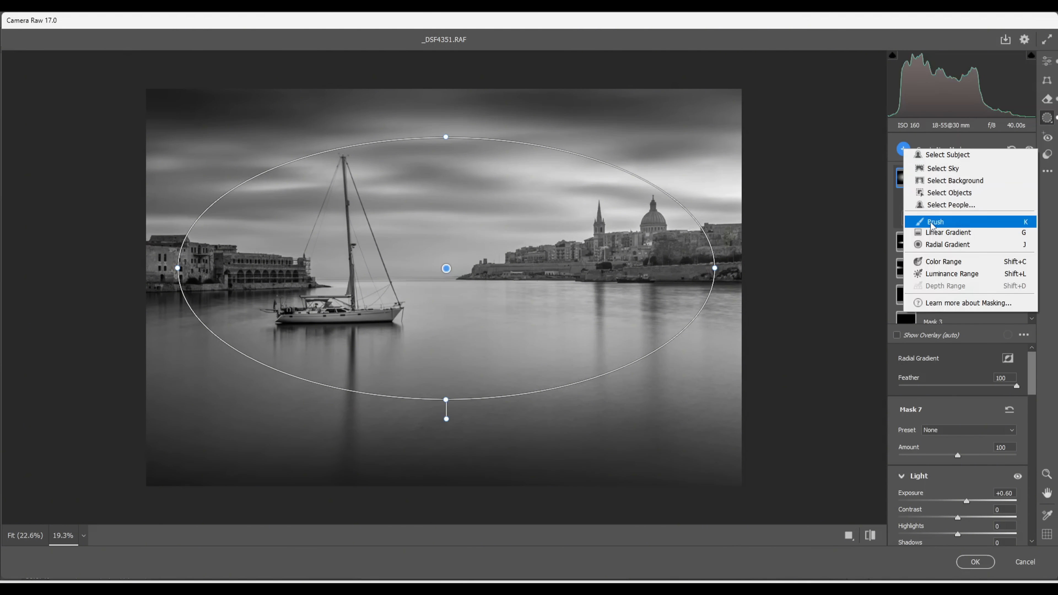
pyautogui.click(933, 247)
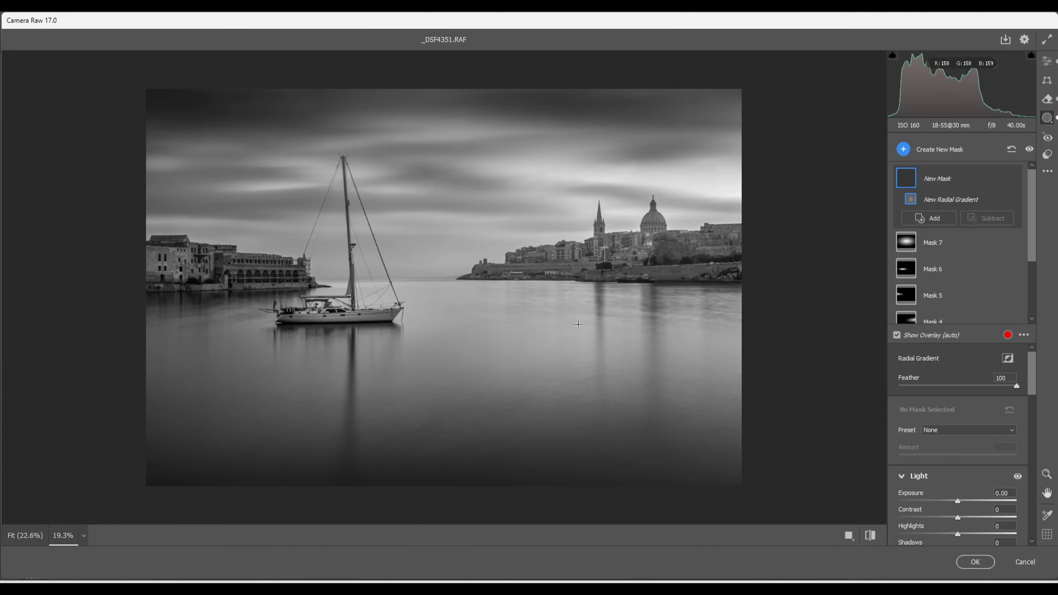
pyautogui.moveTo(578, 324); pyautogui.dragTo(727, 364)
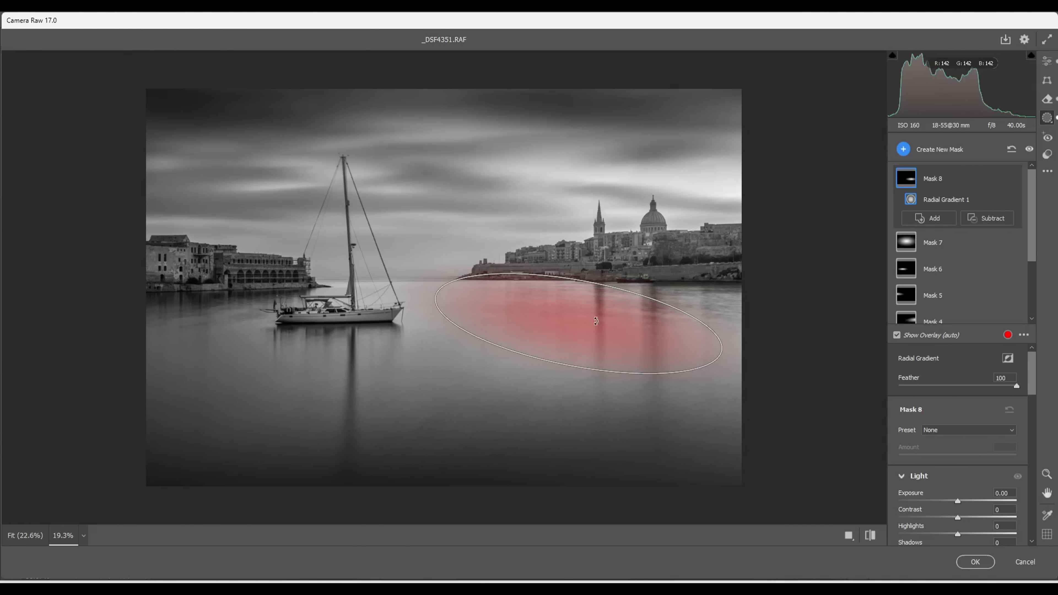
pyautogui.moveTo(575, 320); pyautogui.dragTo(577, 345)
pyautogui.moveTo(734, 363); pyautogui.dragTo(779, 376)
pyautogui.moveTo(577, 345); pyautogui.dragTo(647, 356)
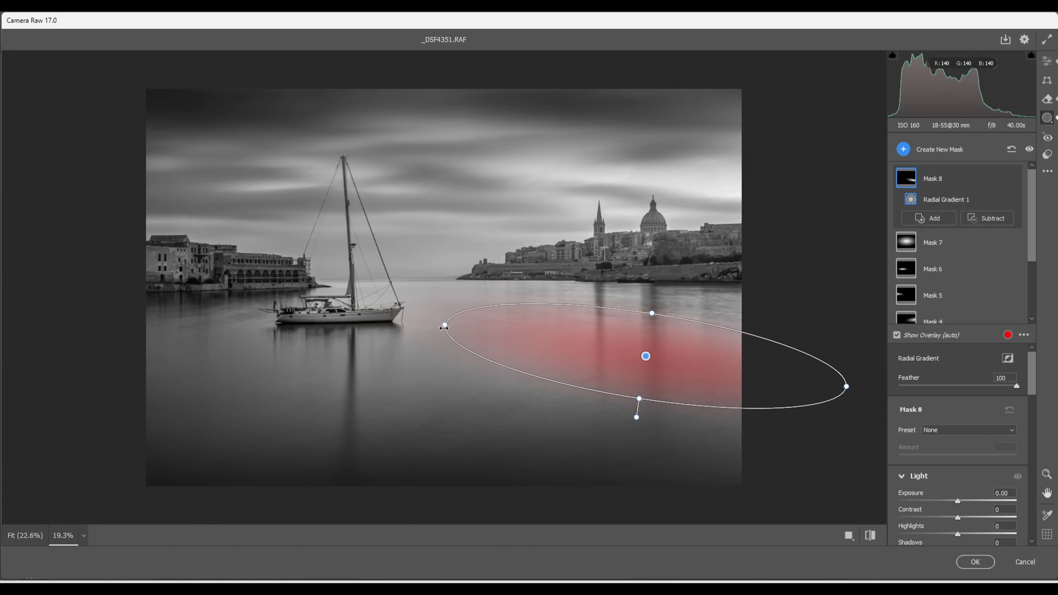
pyautogui.moveTo(443, 328); pyautogui.dragTo(420, 322)
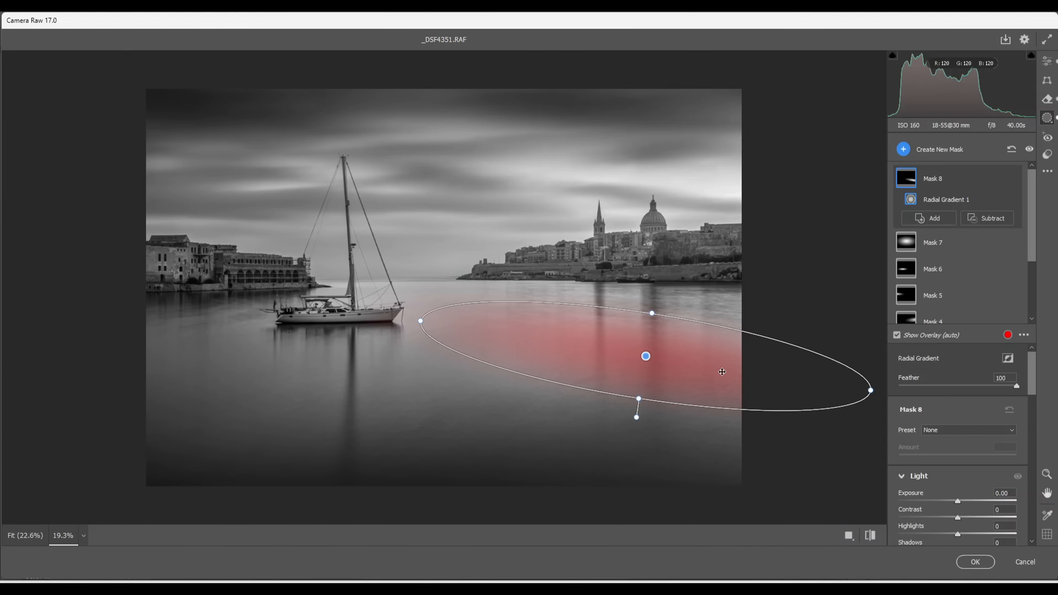
pyautogui.moveTo(638, 357); pyautogui.dragTo(710, 371)
pyautogui.moveTo(494, 335); pyautogui.dragTo(424, 331)
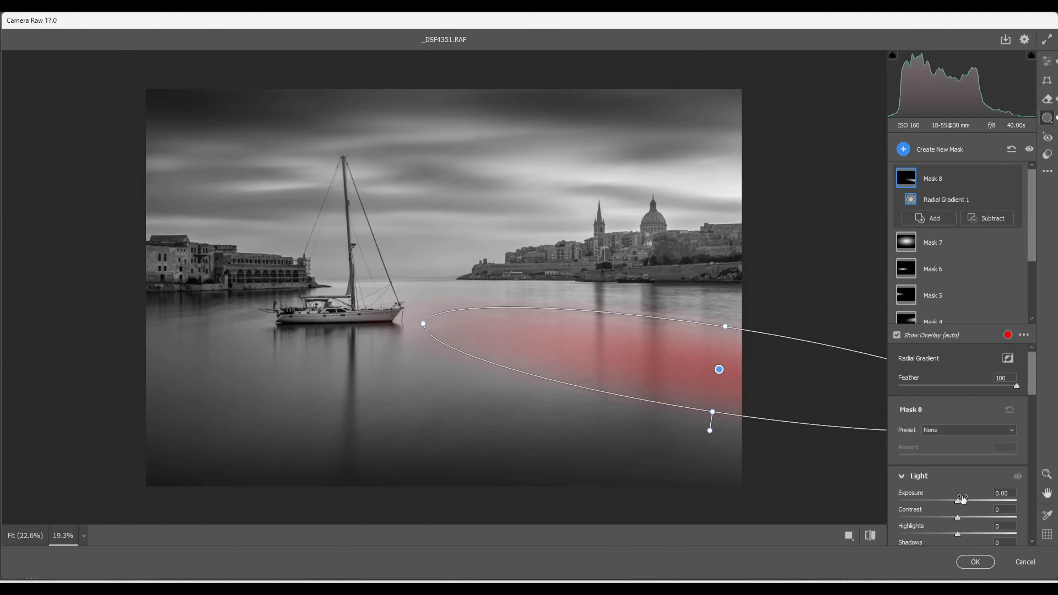
pyautogui.moveTo(958, 500); pyautogui.dragTo(964, 504)
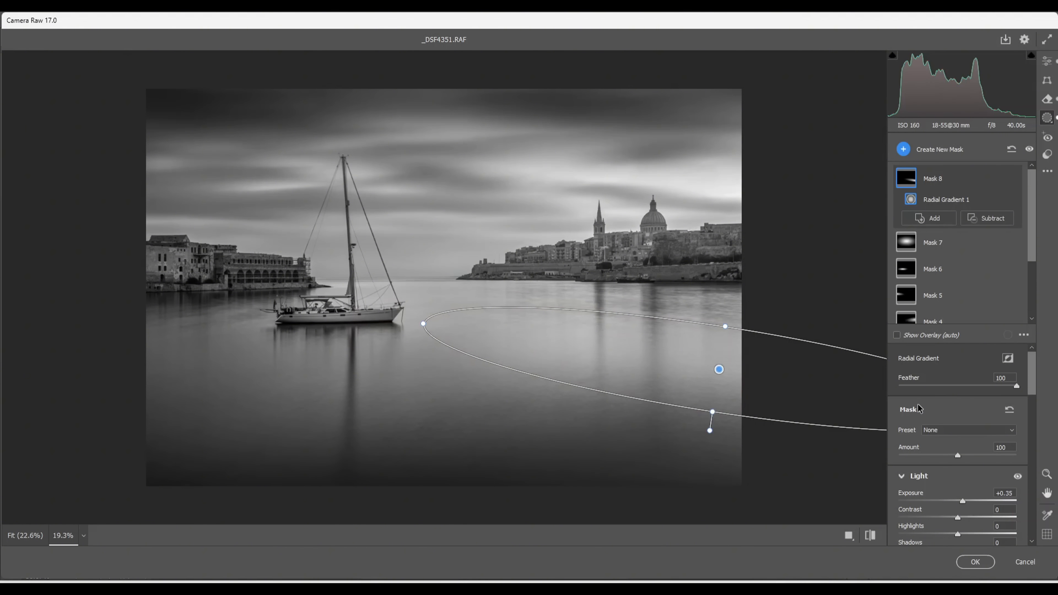
# Step: Brighten the water below the near waterfront with a long, upward-tilted radial gradient mask running off the photo's left edge, at Exposure +0.95
pyautogui.click(903, 150)
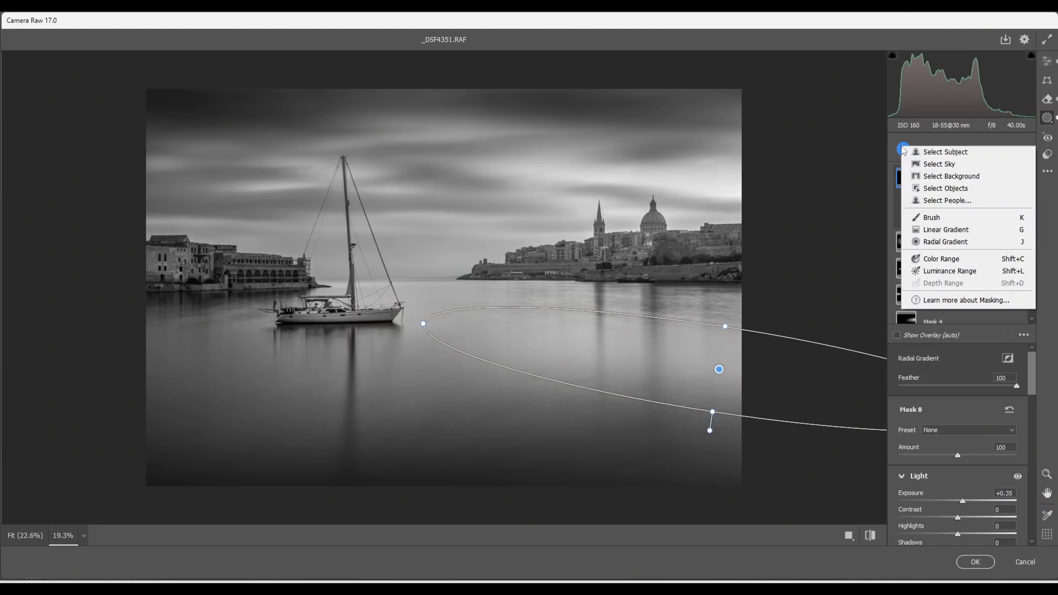
pyautogui.click(937, 246)
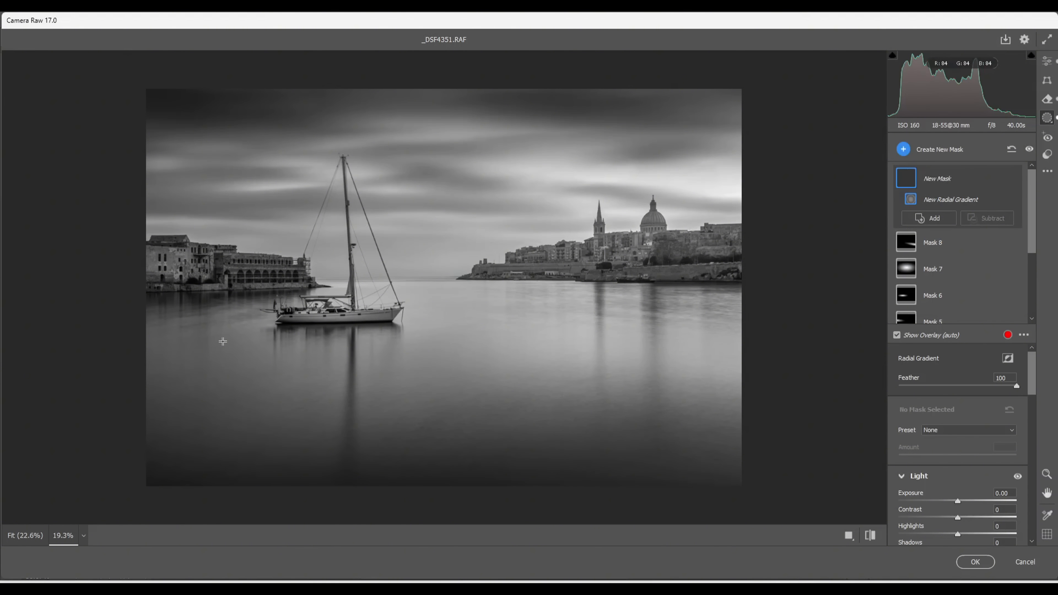
pyautogui.moveTo(223, 341); pyautogui.dragTo(302, 379)
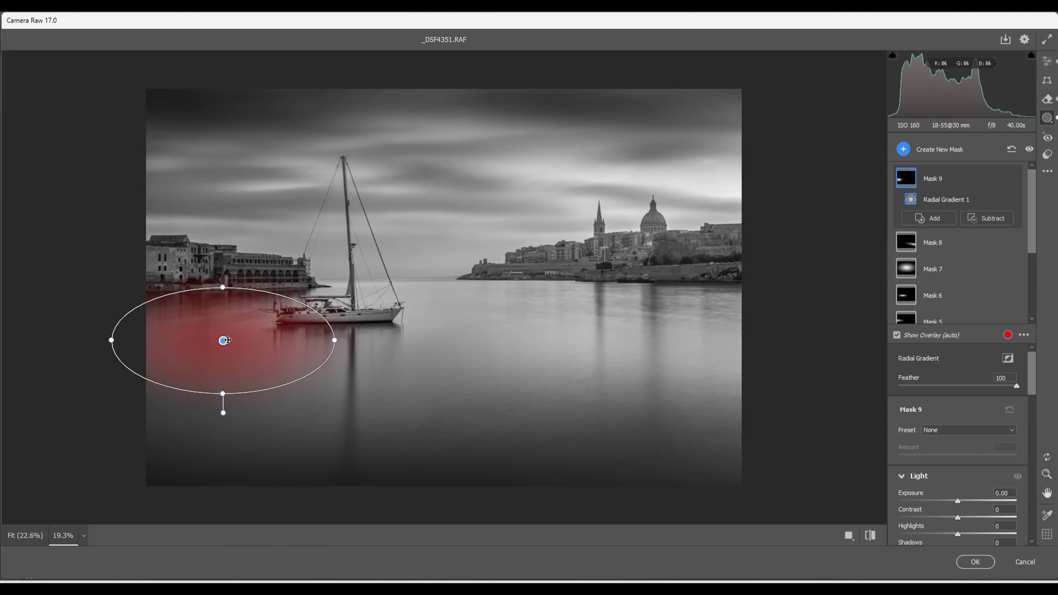
pyautogui.moveTo(225, 340); pyautogui.dragTo(221, 367)
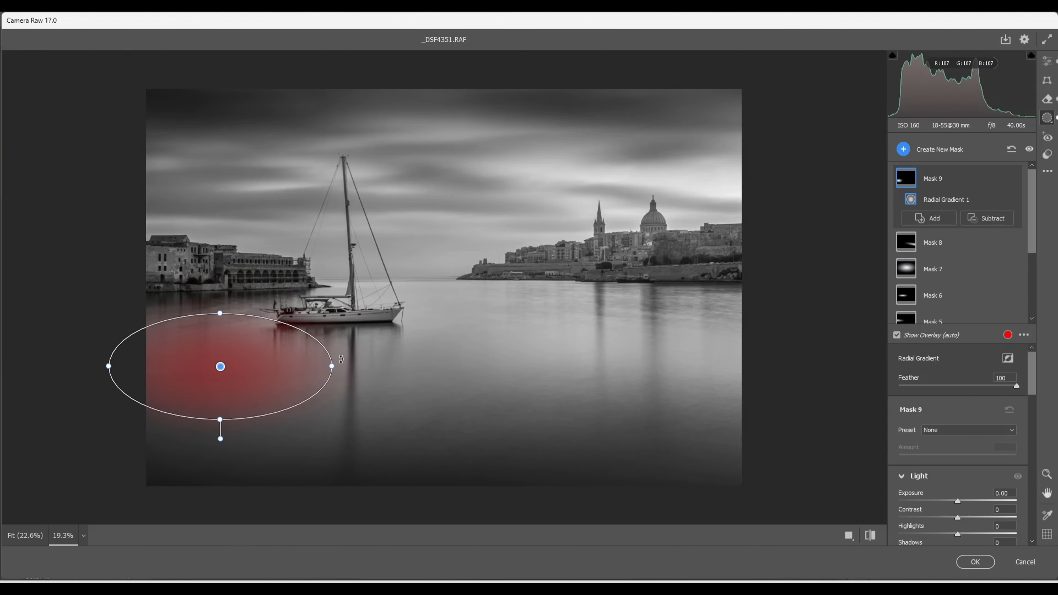
pyautogui.moveTo(341, 359); pyautogui.dragTo(418, 337)
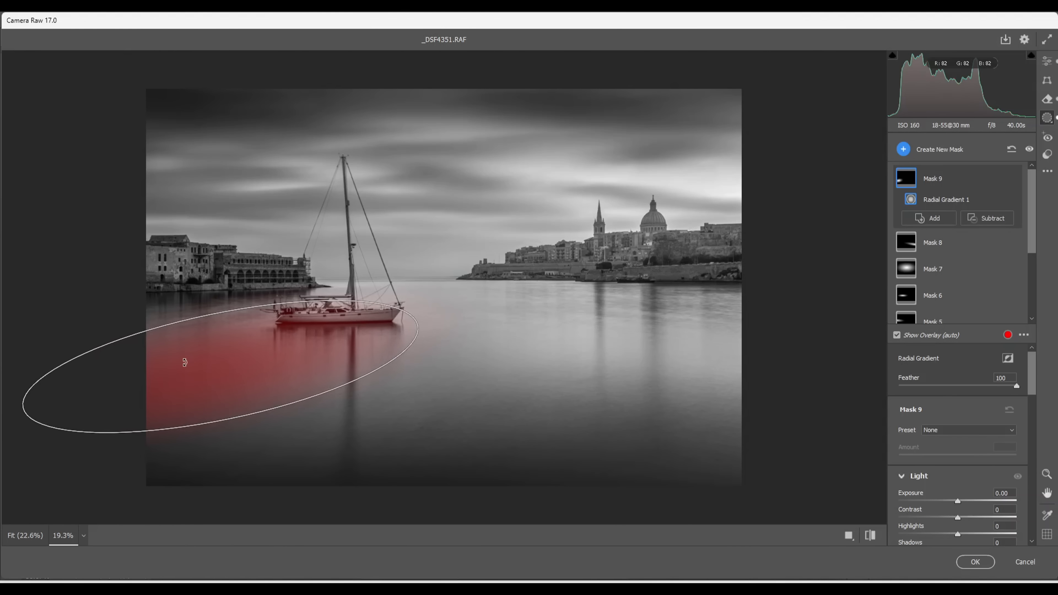
pyautogui.moveTo(221, 367); pyautogui.dragTo(175, 373)
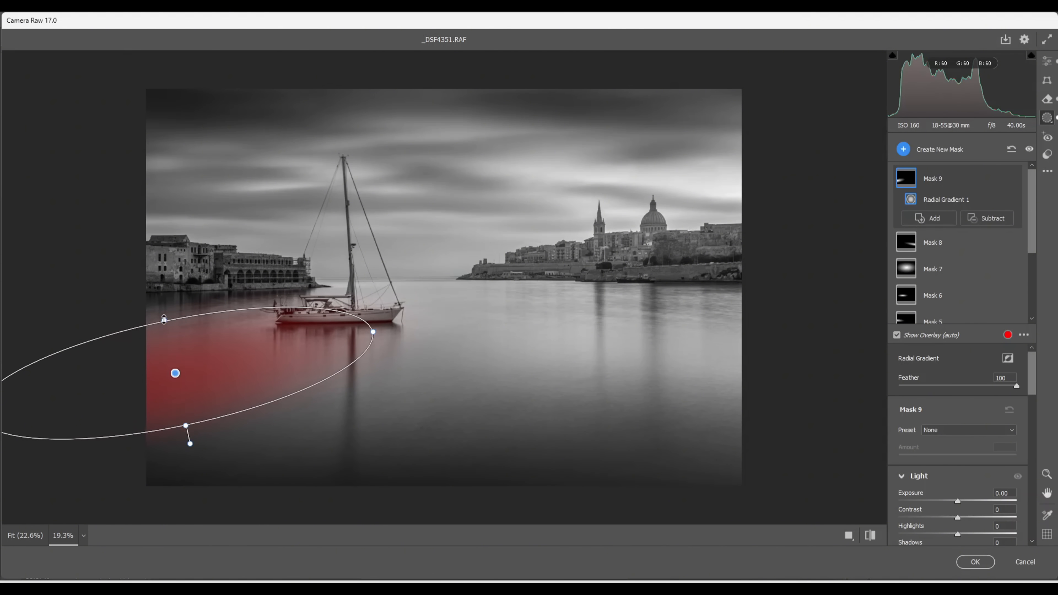
pyautogui.moveTo(163, 319); pyautogui.dragTo(162, 309)
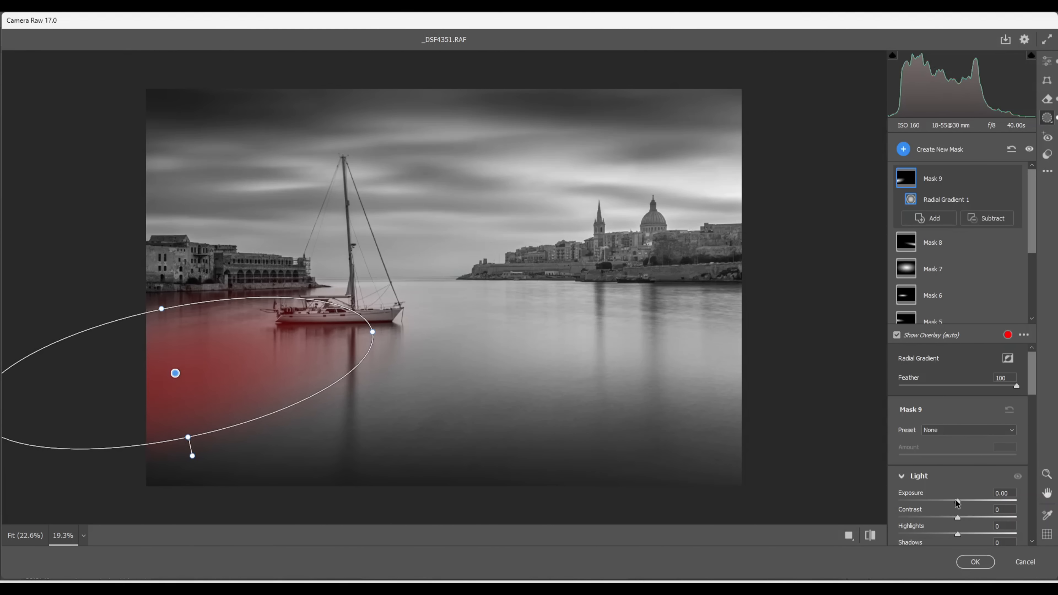
pyautogui.moveTo(957, 505); pyautogui.dragTo(971, 502)
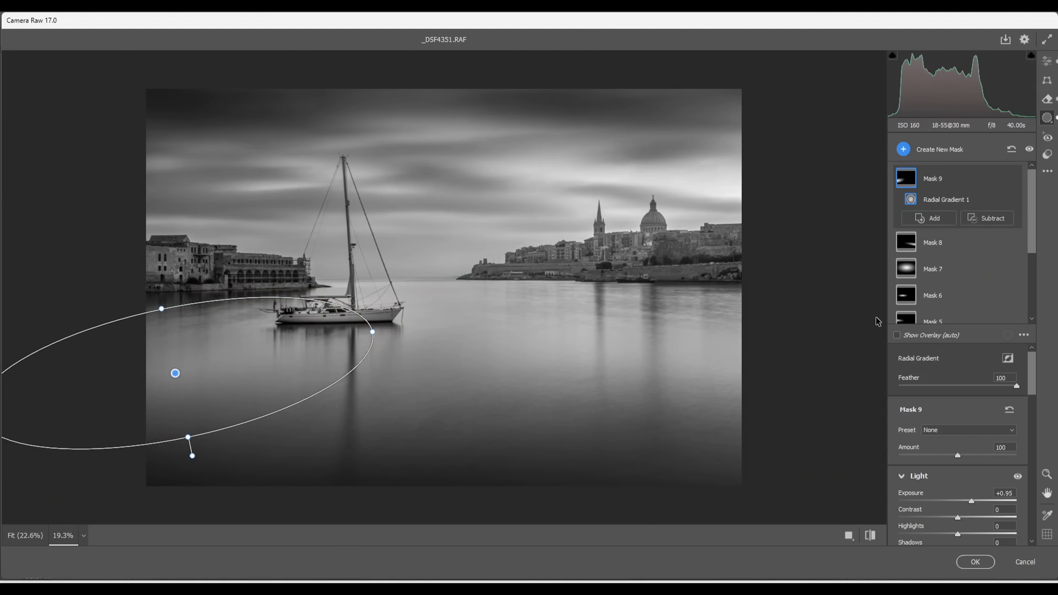
# Step: Darken the photo's edges with an inverted radial gradient mask centred on the horizon and nearly filling the frame, at Exposure -0.50
pyautogui.click(904, 151)
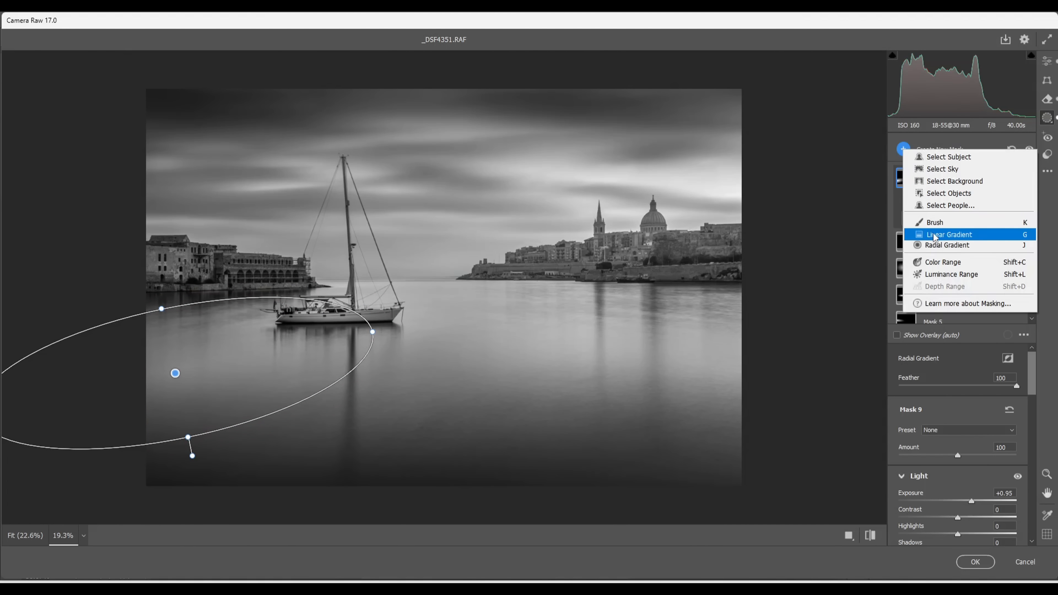
pyautogui.click(936, 249)
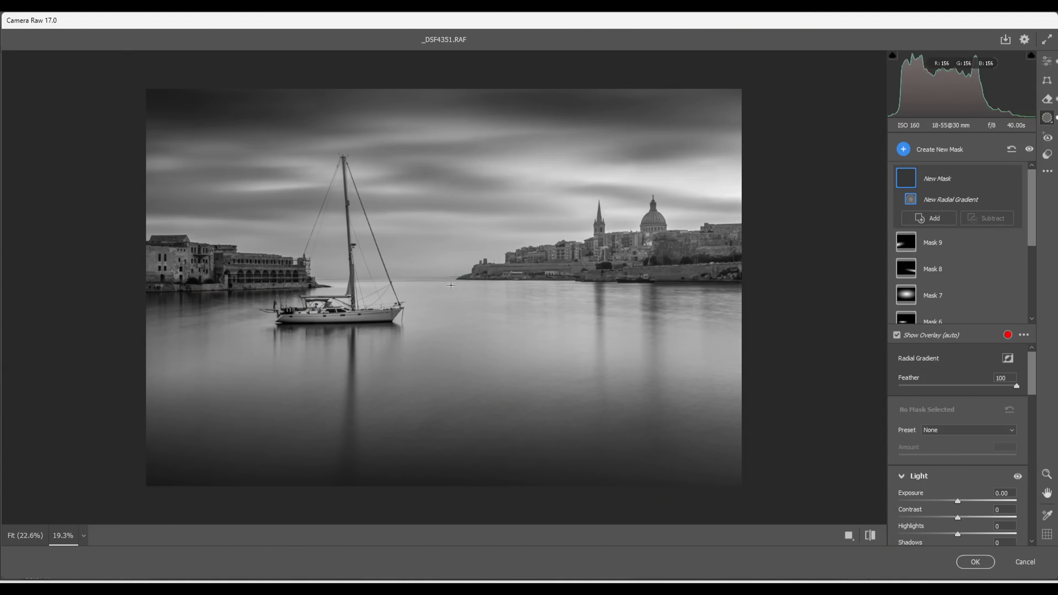
pyautogui.moveTo(433, 280); pyautogui.dragTo(627, 414)
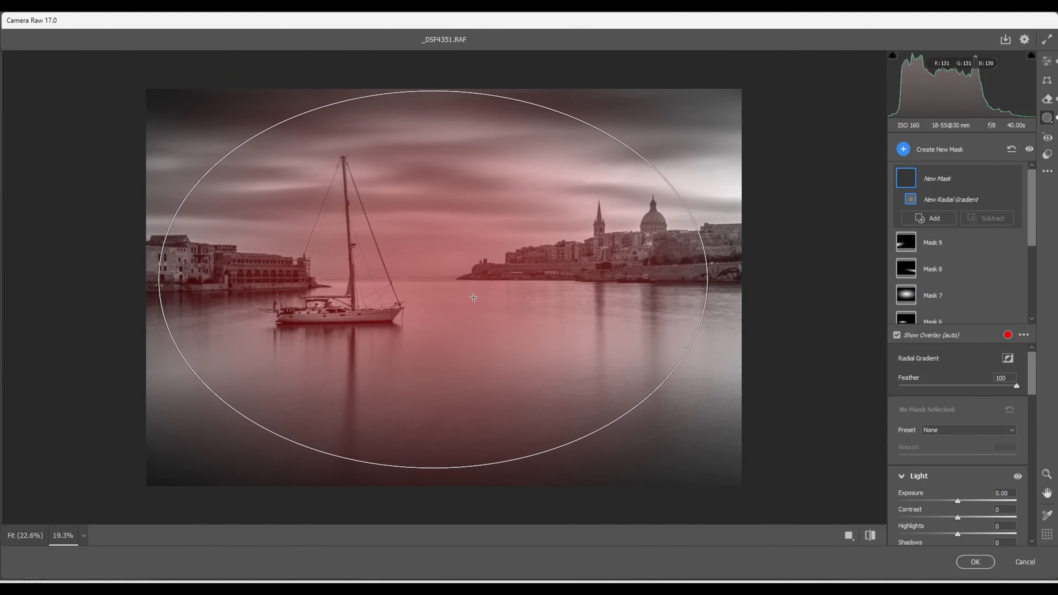
pyautogui.moveTo(433, 280); pyautogui.dragTo(444, 290)
pyautogui.moveTo(716, 287); pyautogui.dragTo(732, 288)
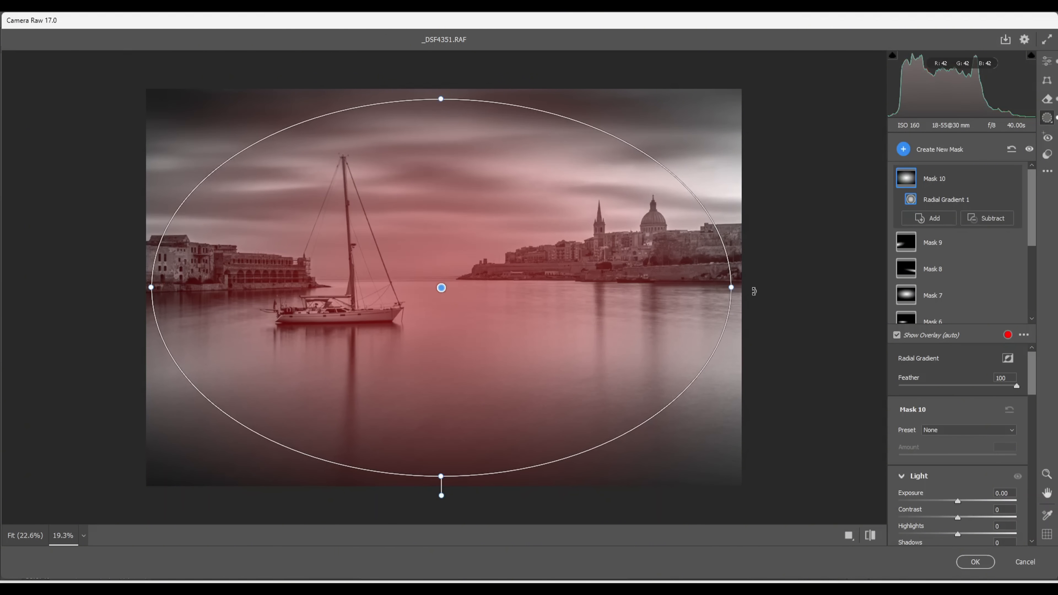
pyautogui.click(1009, 360)
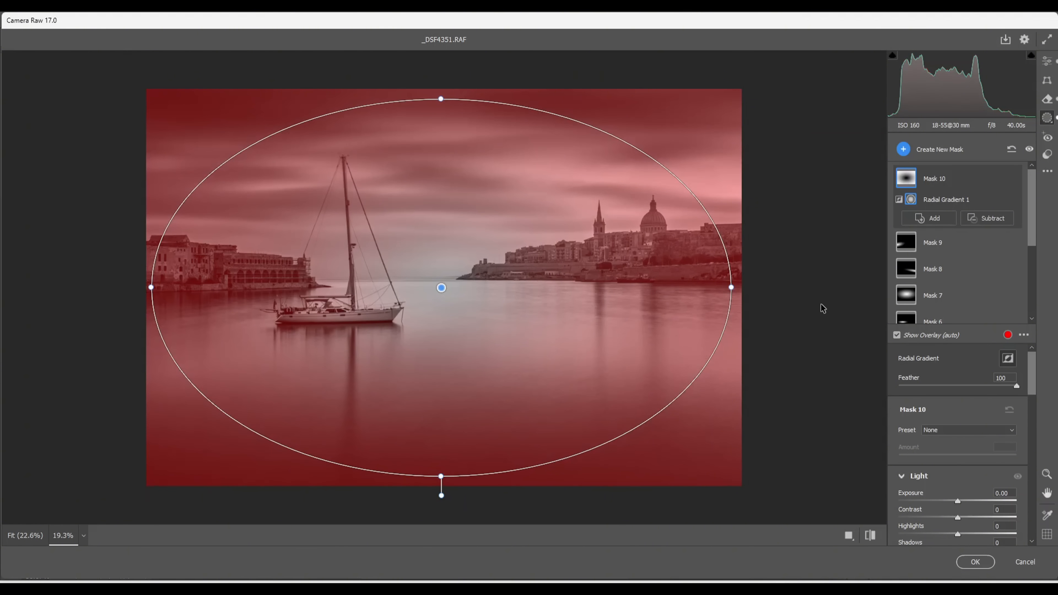
pyautogui.moveTo(732, 286); pyautogui.dragTo(736, 287)
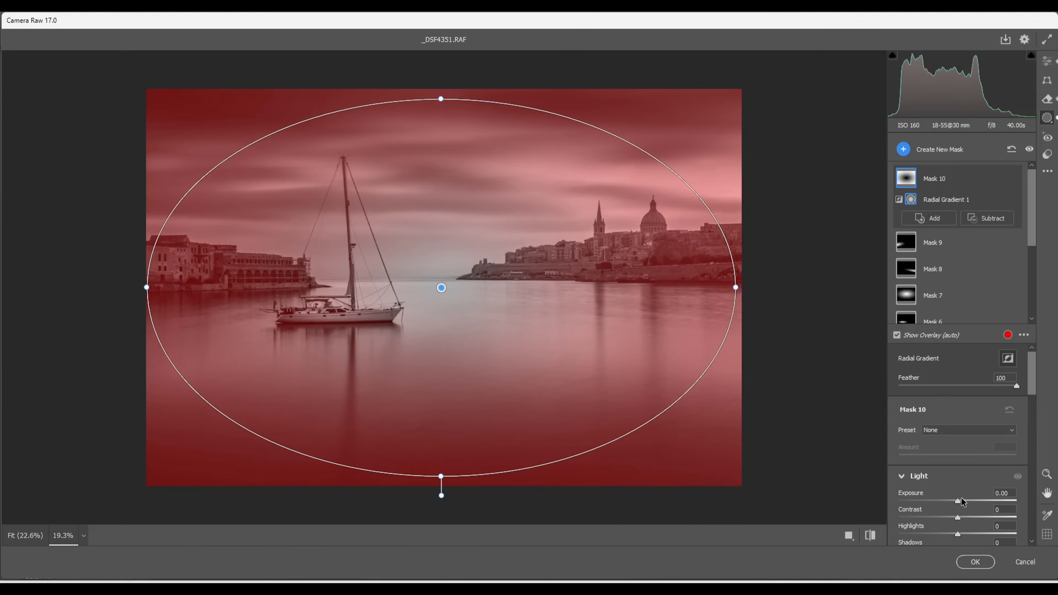
pyautogui.moveTo(958, 503); pyautogui.dragTo(951, 501)
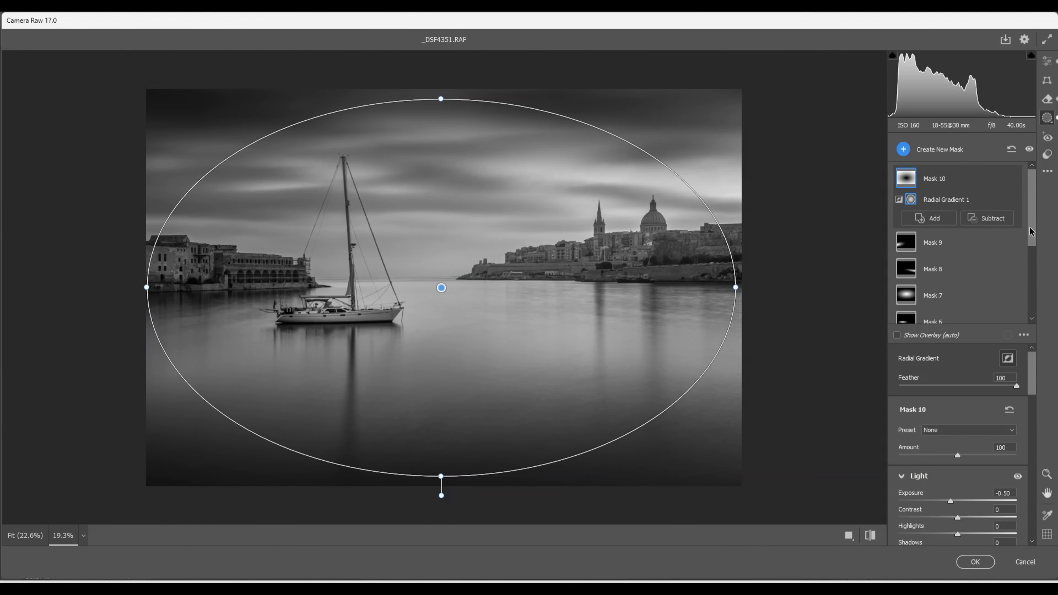
# Step: Set the Exposure of Mask 4, the radial gradient over the domed city, to +1.35
pyautogui.moveTo(1030, 232); pyautogui.dragTo(1037, 310)
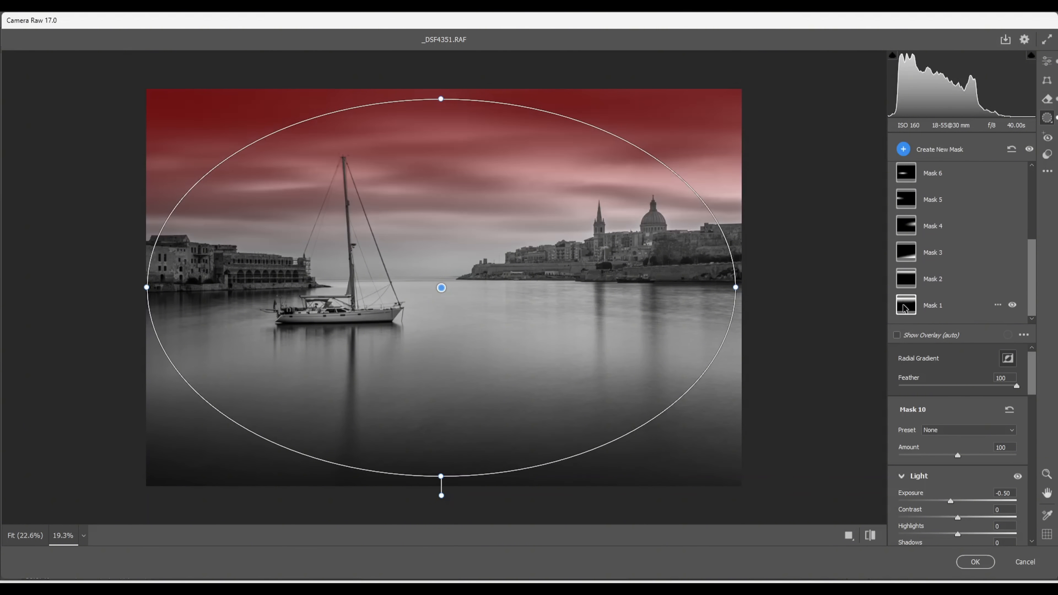
pyautogui.moveTo(910, 280)
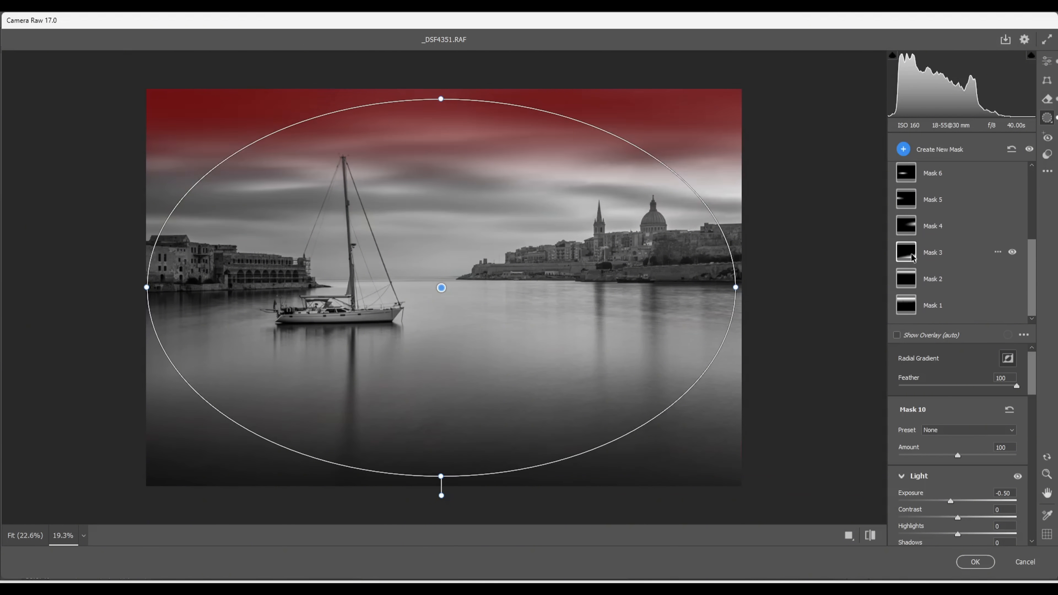
pyautogui.moveTo(910, 235)
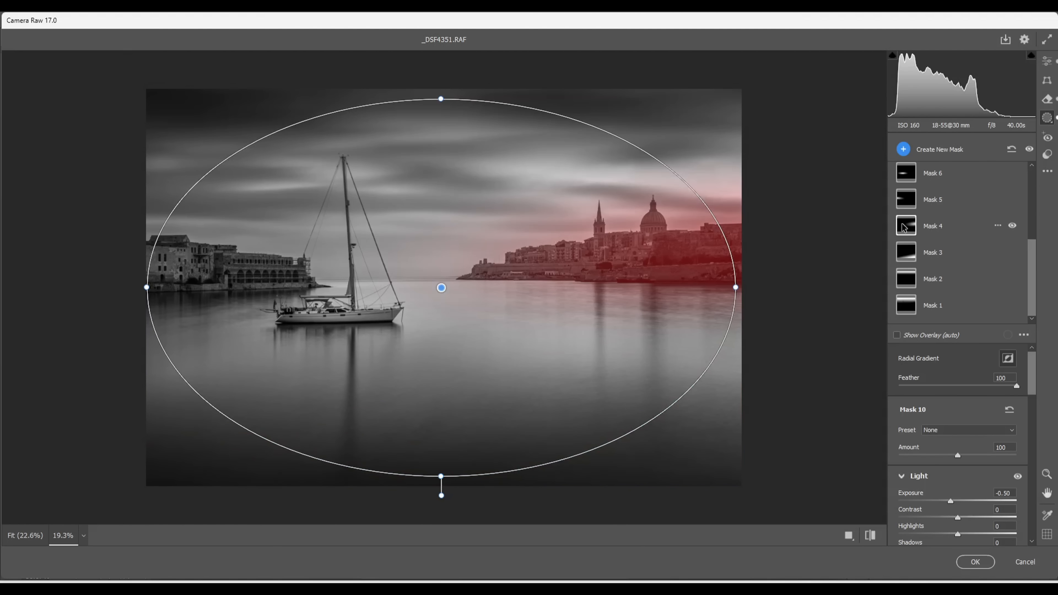
pyautogui.click(905, 228)
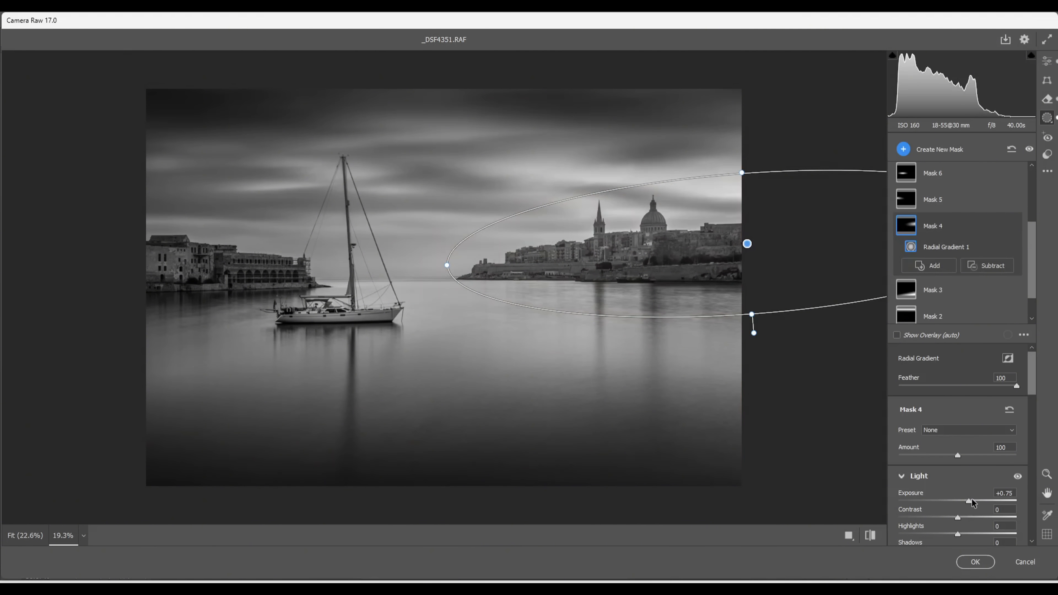
pyautogui.moveTo(968, 503); pyautogui.dragTo(978, 505)
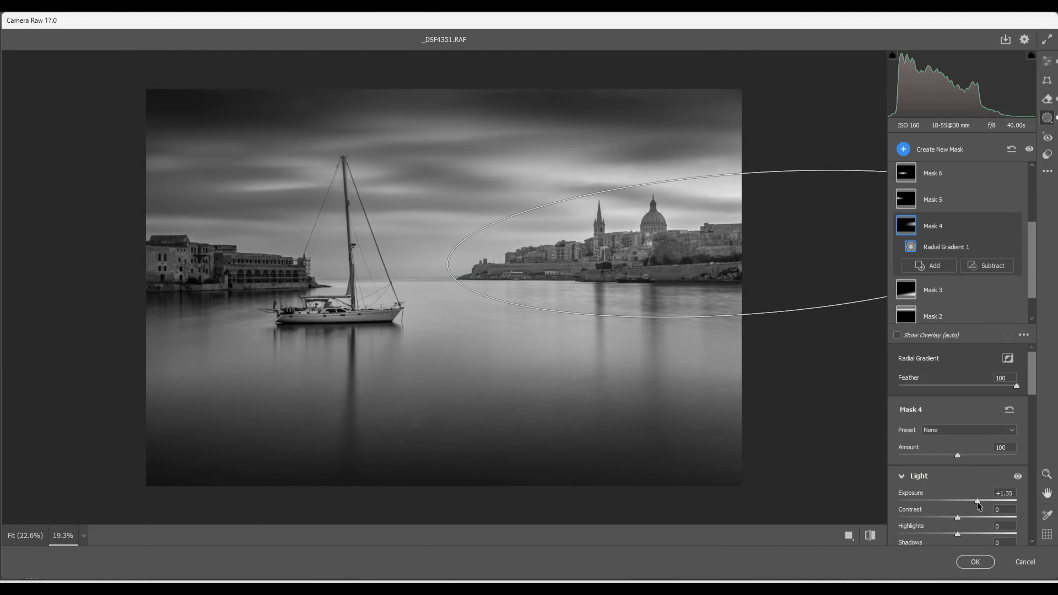
# Step: Set the Exposure of Mask 5, the radial gradient over the waterfront buildings behind the sailboat, to +1.25
pyautogui.moveTo(906, 229)
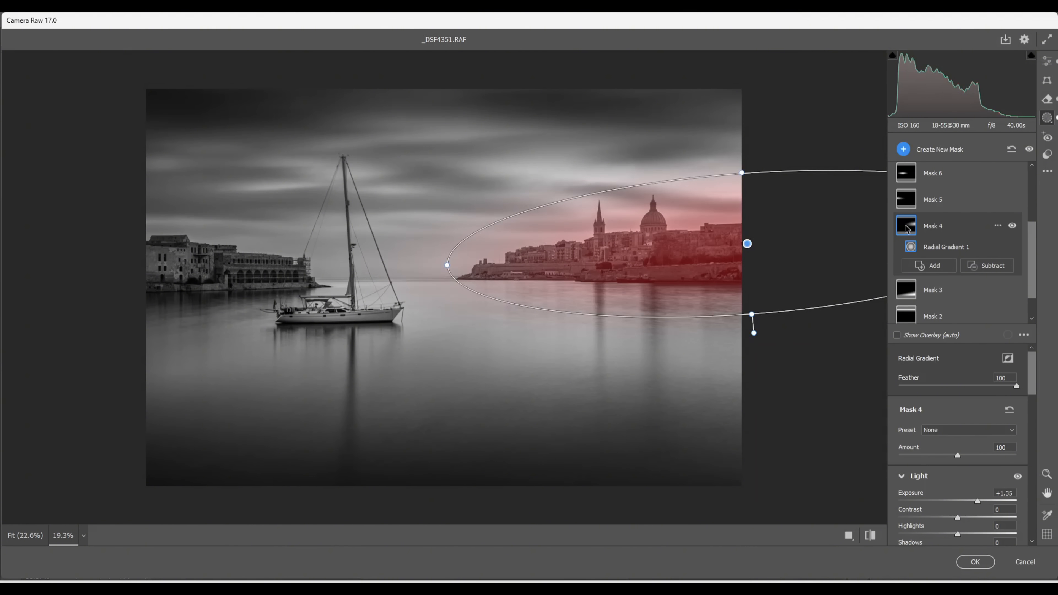
pyautogui.click(910, 202)
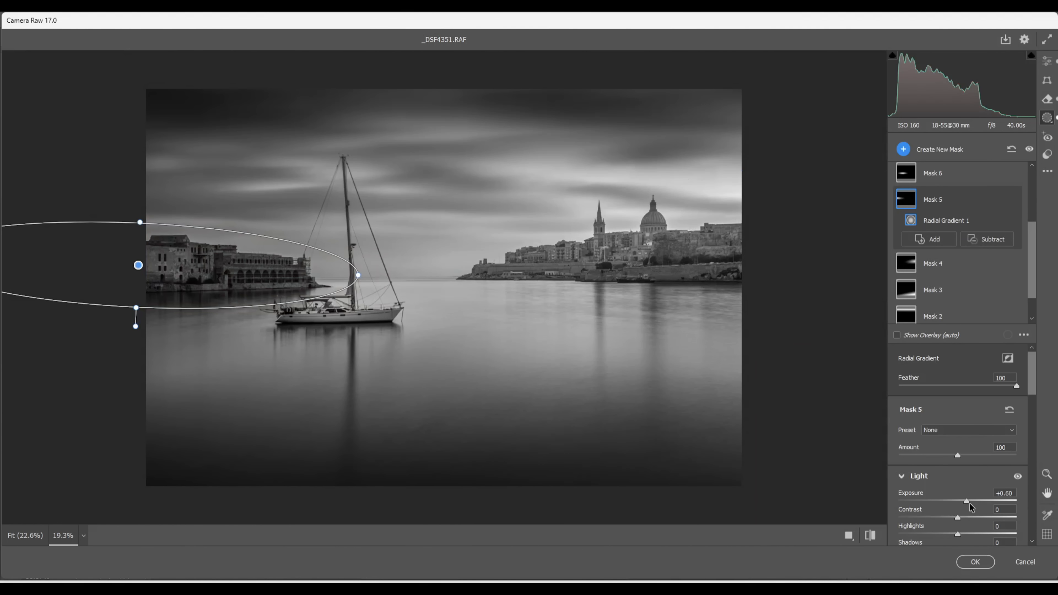
pyautogui.moveTo(965, 504); pyautogui.dragTo(972, 506)
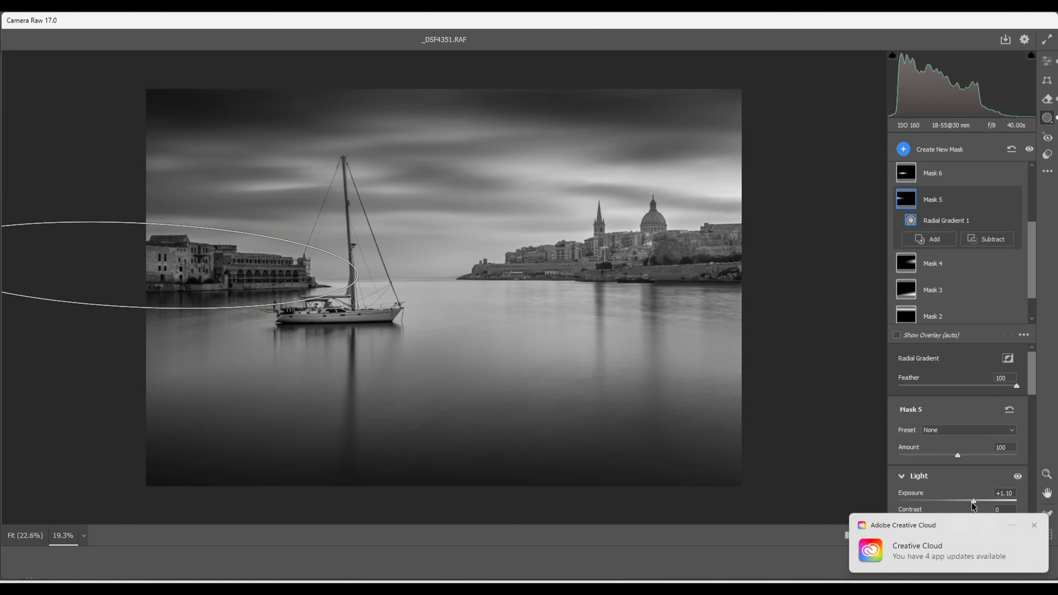
pyautogui.moveTo(973, 505); pyautogui.dragTo(976, 506)
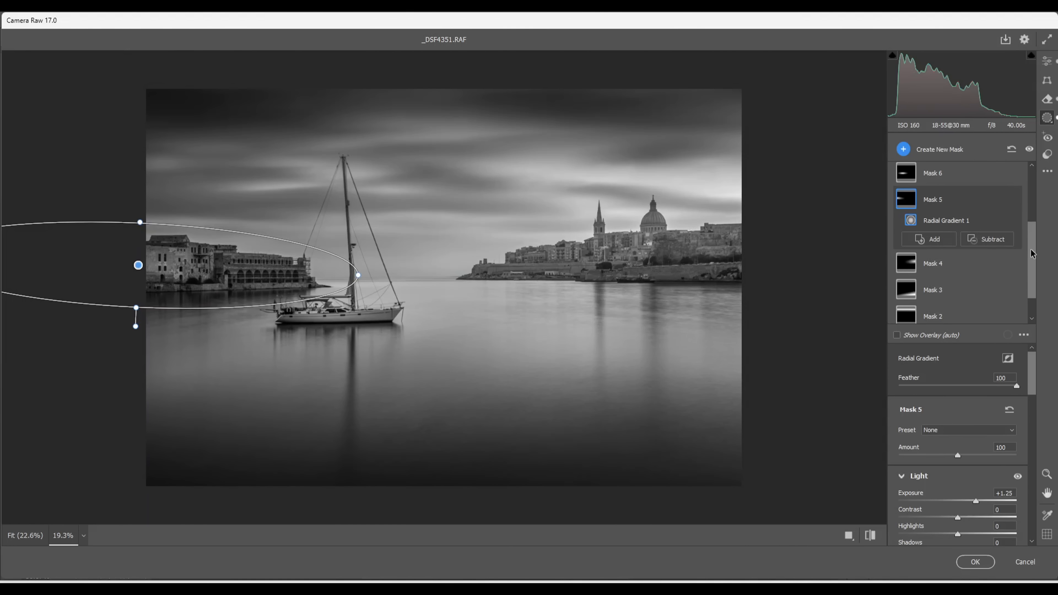
# Step: Set the Exposure of Mask 6, the flat radial gradient around the sailboat's hull, to +0.75
pyautogui.scroll(3, 958, 251)
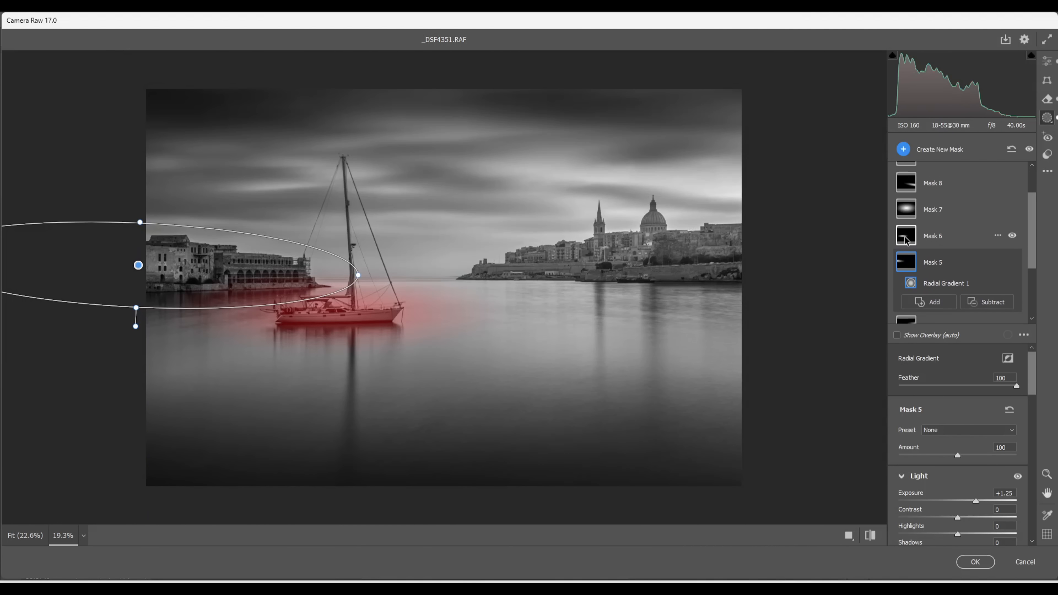
pyautogui.click(906, 240)
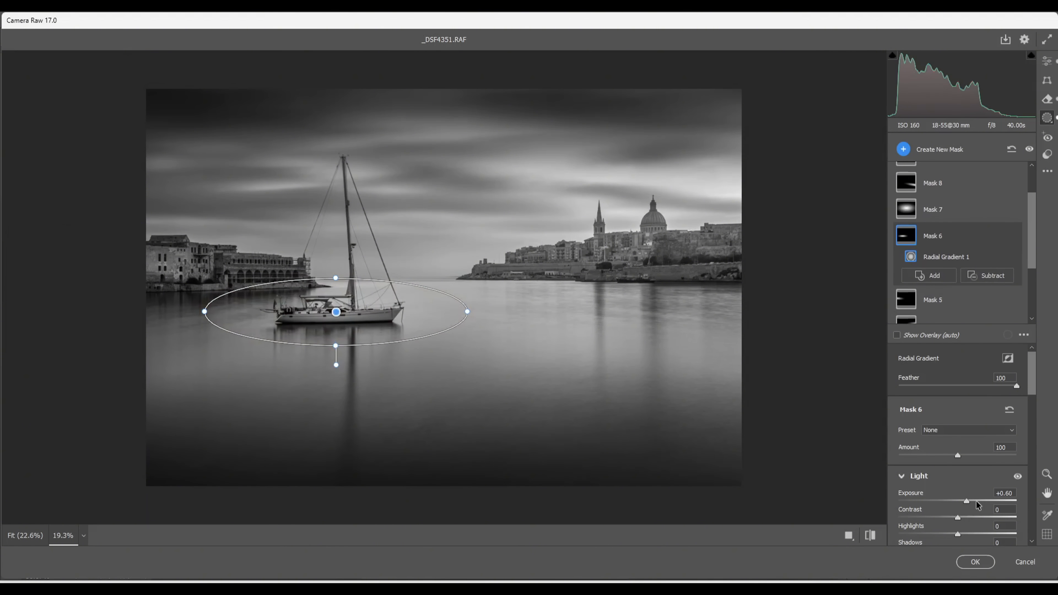
pyautogui.moveTo(966, 504); pyautogui.dragTo(968, 504)
# Step: Set the Exposure of Mask 8, the radial gradient on the water below the domed city, to +0.65
pyautogui.moveTo(901, 212)
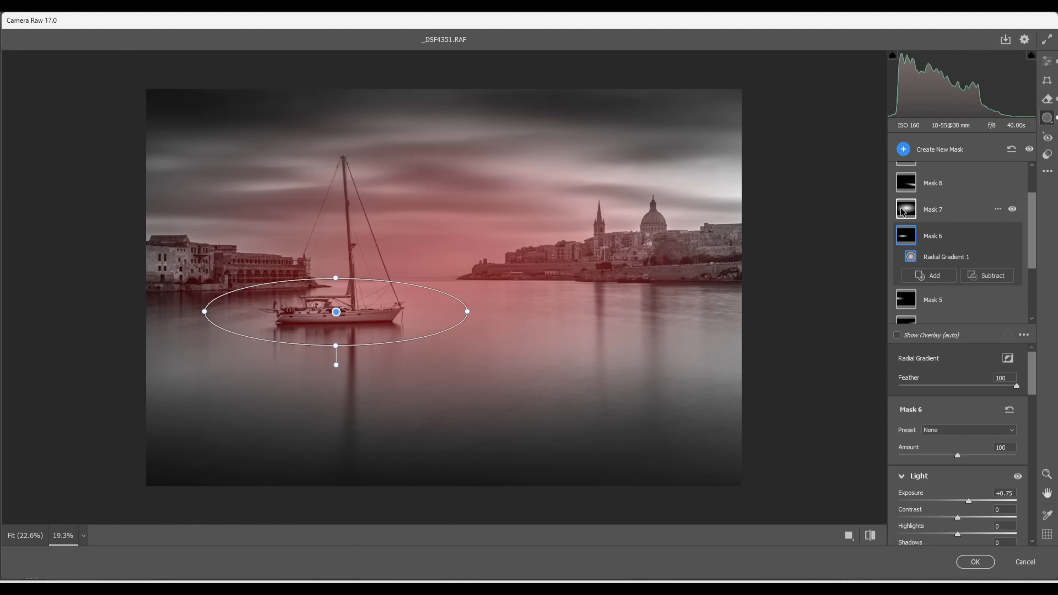
pyautogui.moveTo(909, 184)
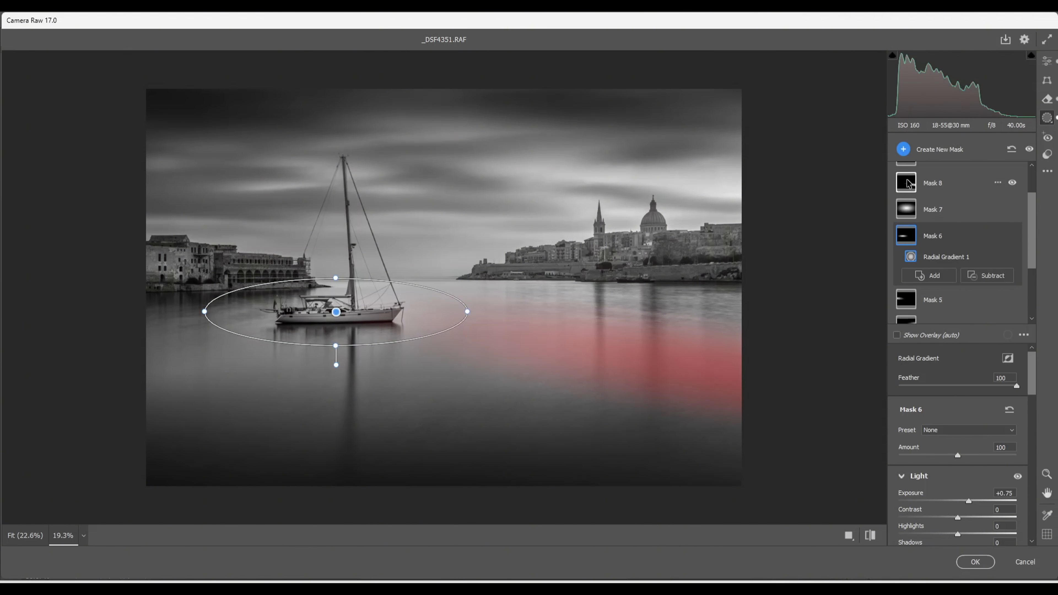
pyautogui.click(908, 184)
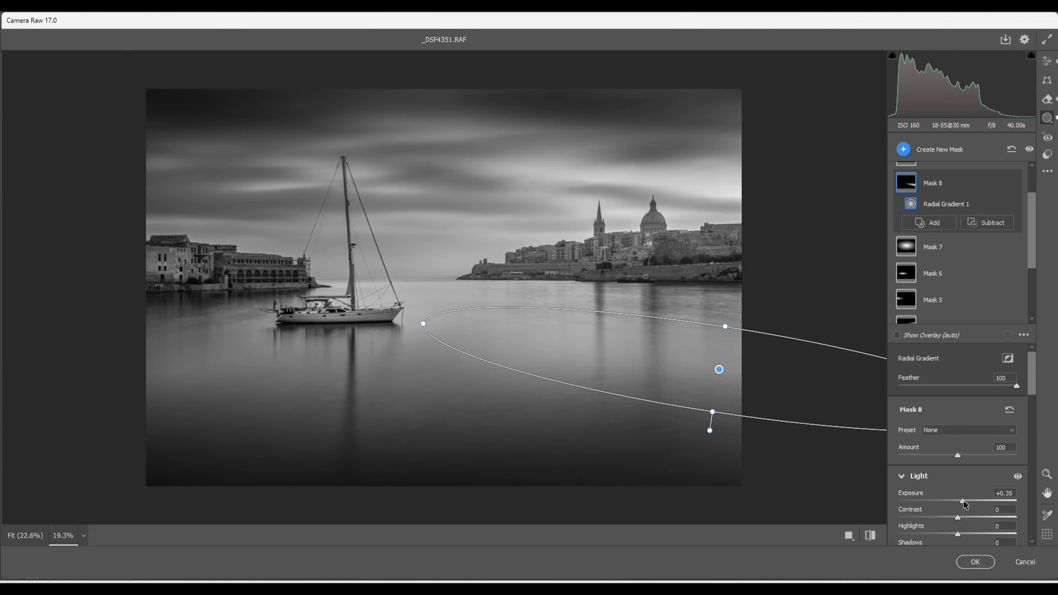
pyautogui.moveTo(963, 501); pyautogui.dragTo(968, 501)
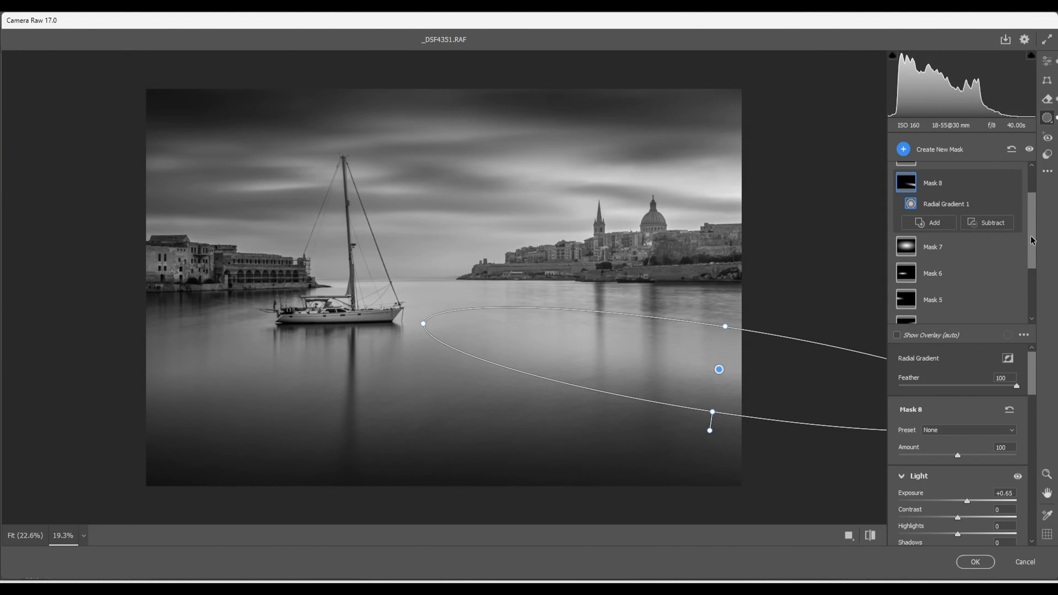
# Step: Set the Exposure of Mask 9, the radial gradient on the water below the near waterfront, to +1.40 and return to the global edit settings
pyautogui.moveTo(1031, 237); pyautogui.dragTo(1032, 228)
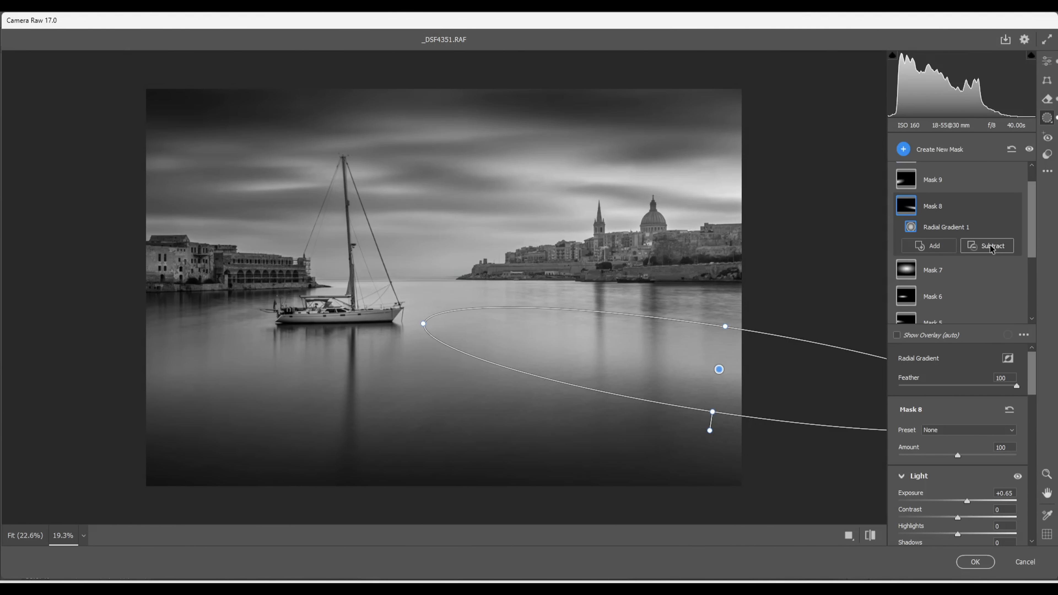
pyautogui.click(906, 182)
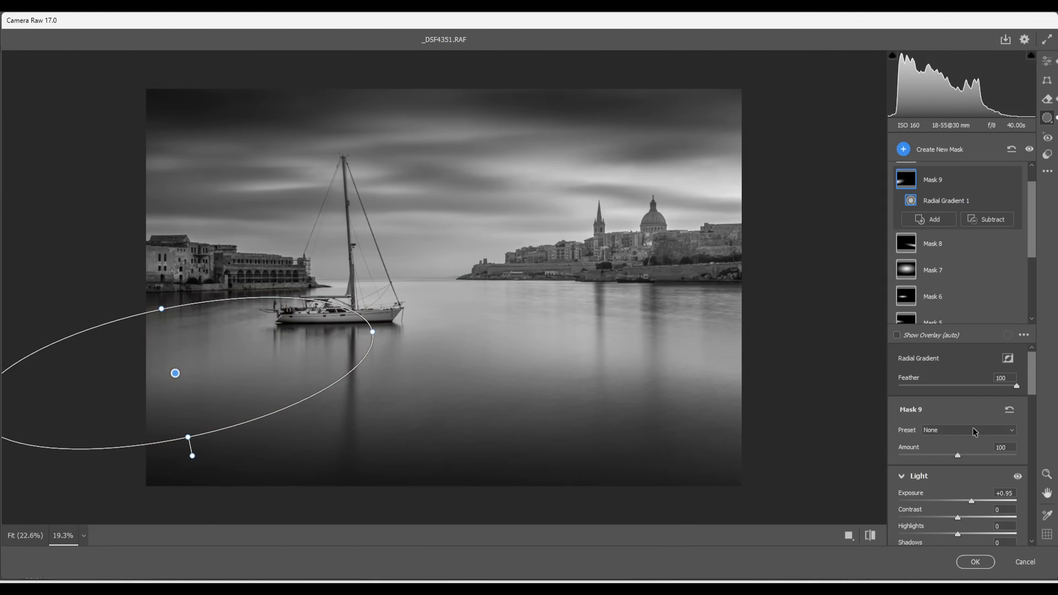
pyautogui.moveTo(971, 503); pyautogui.dragTo(978, 502)
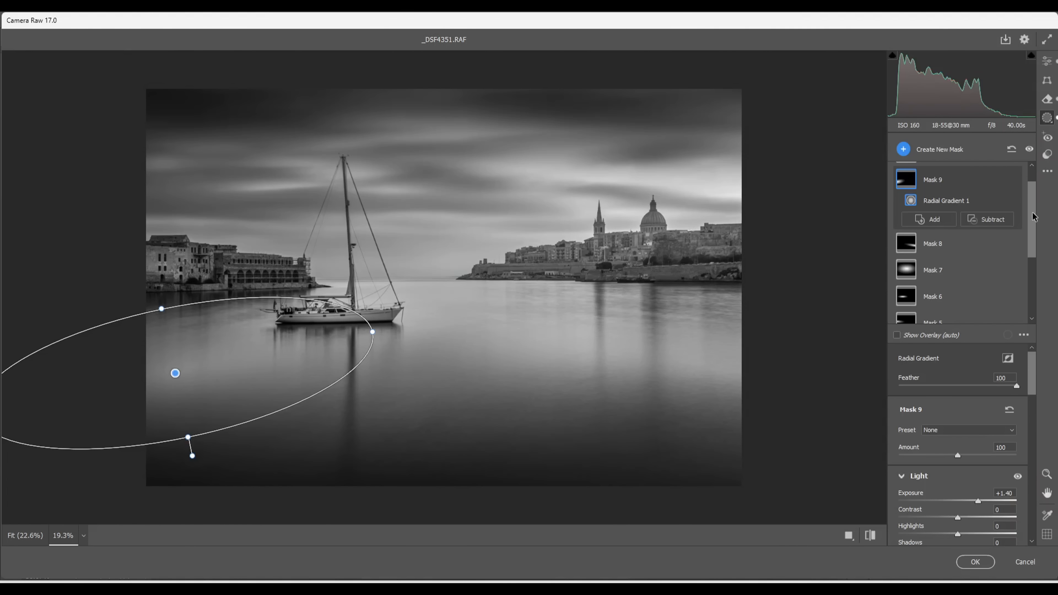
pyautogui.scroll(1, 1034, 216)
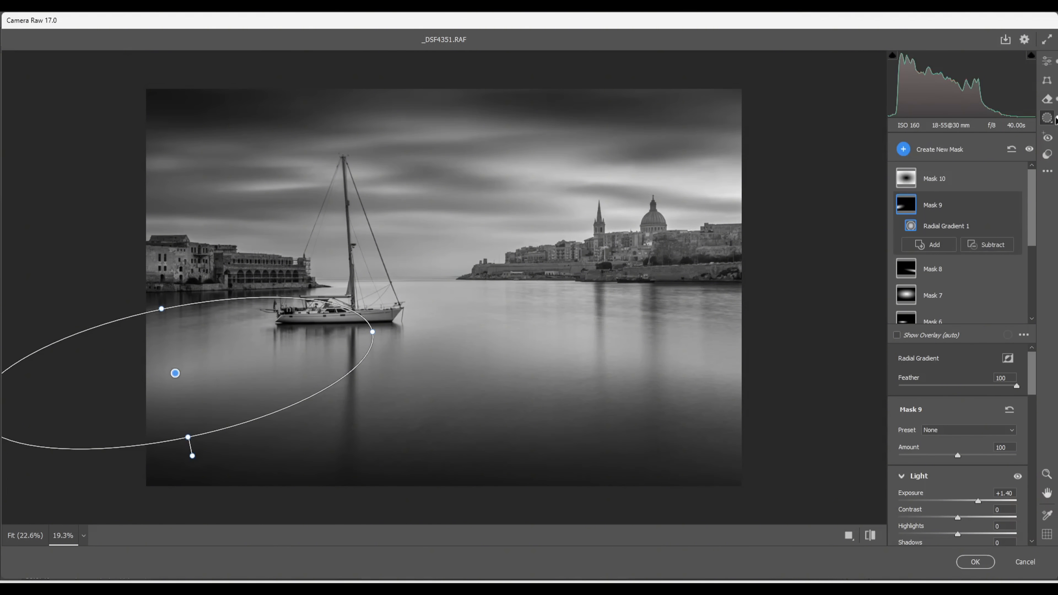
pyautogui.click(1049, 63)
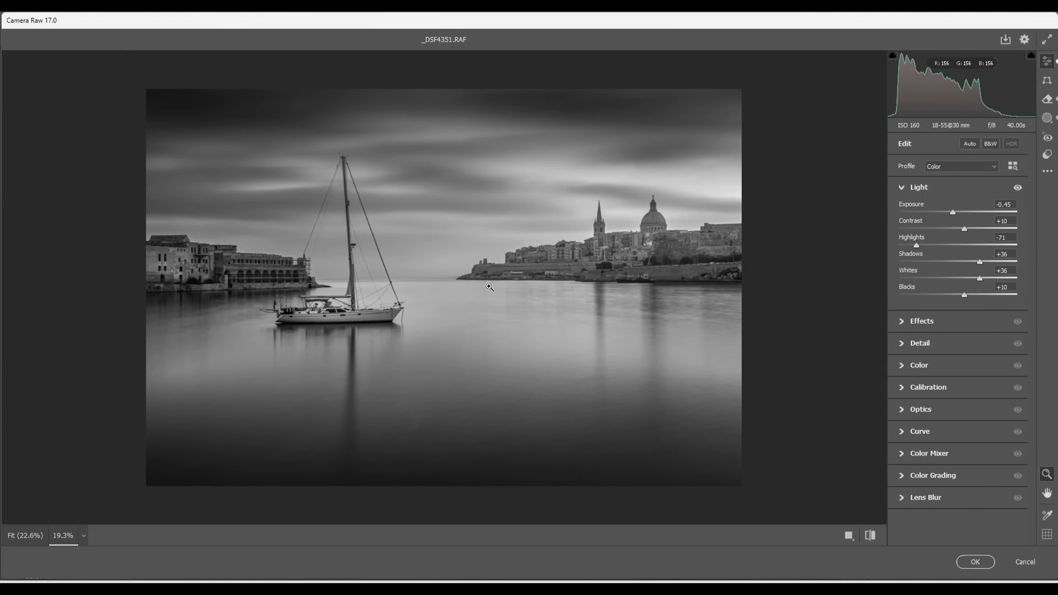
# Step: Brighten the whole photo with the parametric tone curve, setting Highlights to +73 and Lights to +9
pyautogui.moveTo(489, 289); pyautogui.dragTo(477, 290)
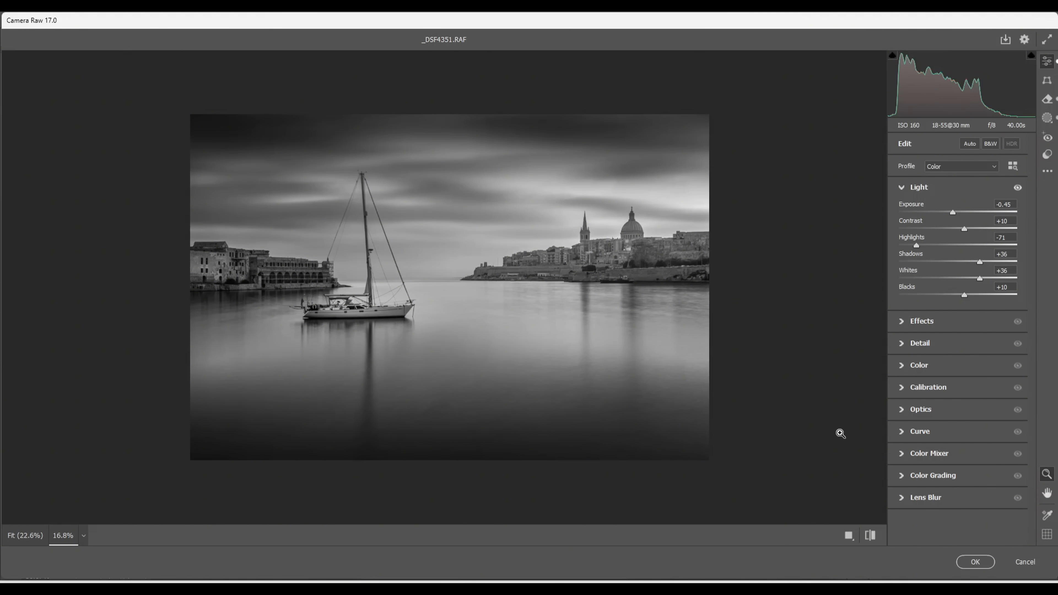
pyautogui.click(902, 432)
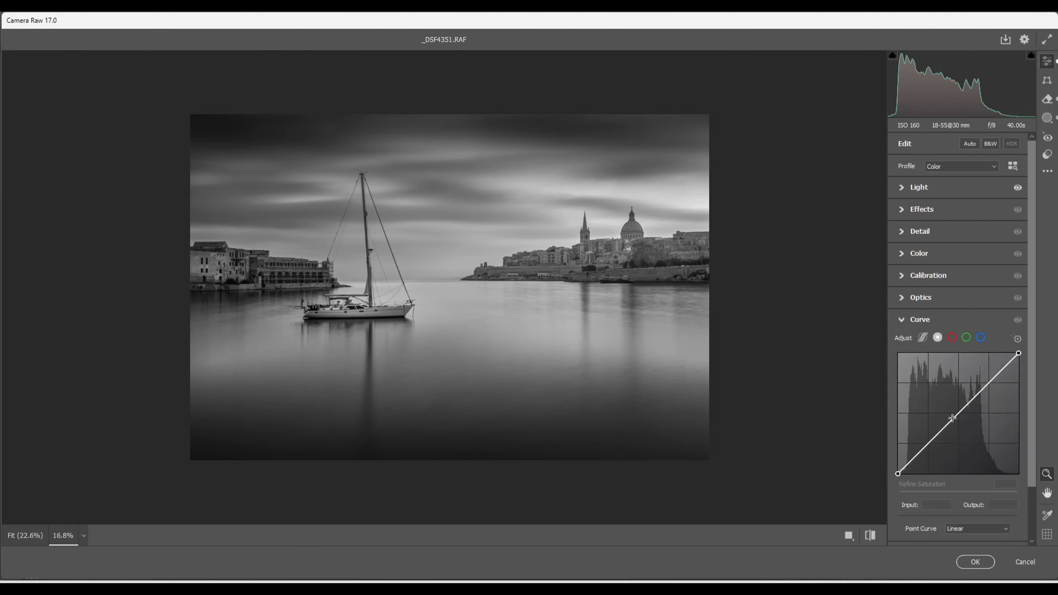
pyautogui.scroll(-1, 1033, 386)
pyautogui.scroll(-2, 1033, 386)
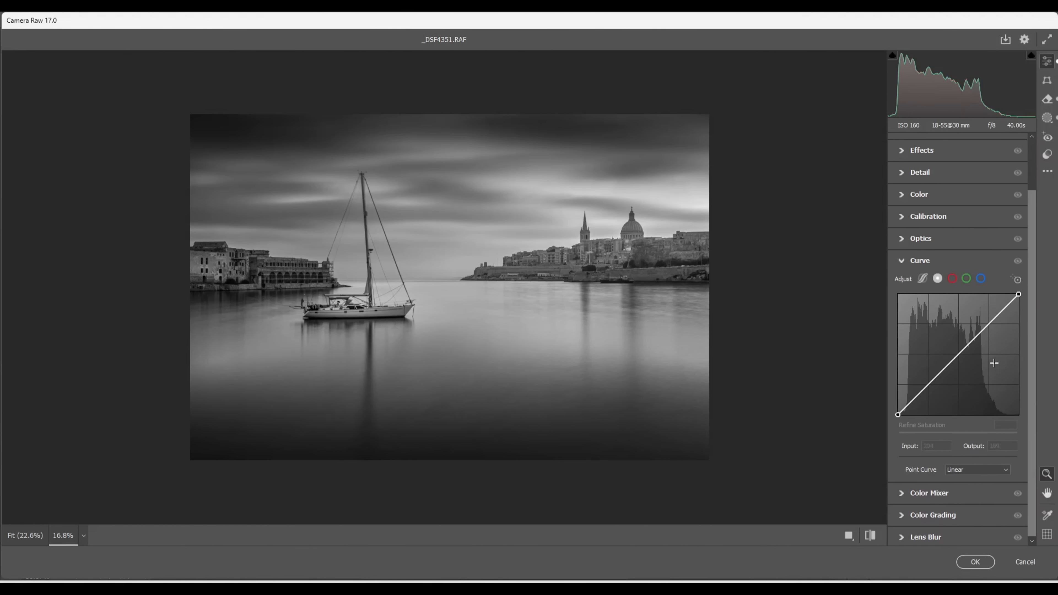
pyautogui.click(923, 278)
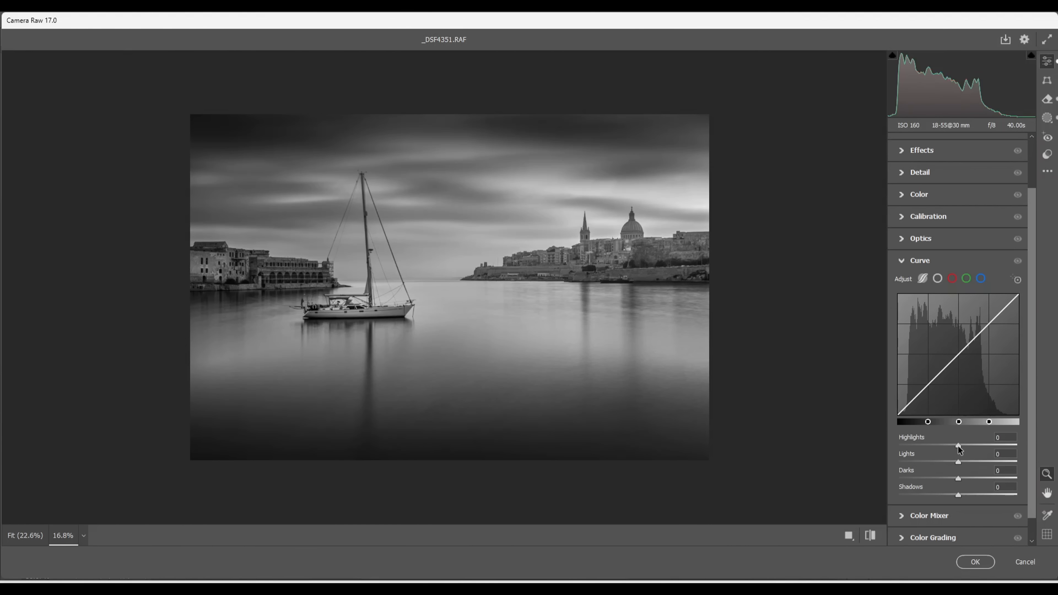
pyautogui.moveTo(958, 446); pyautogui.dragTo(1002, 449)
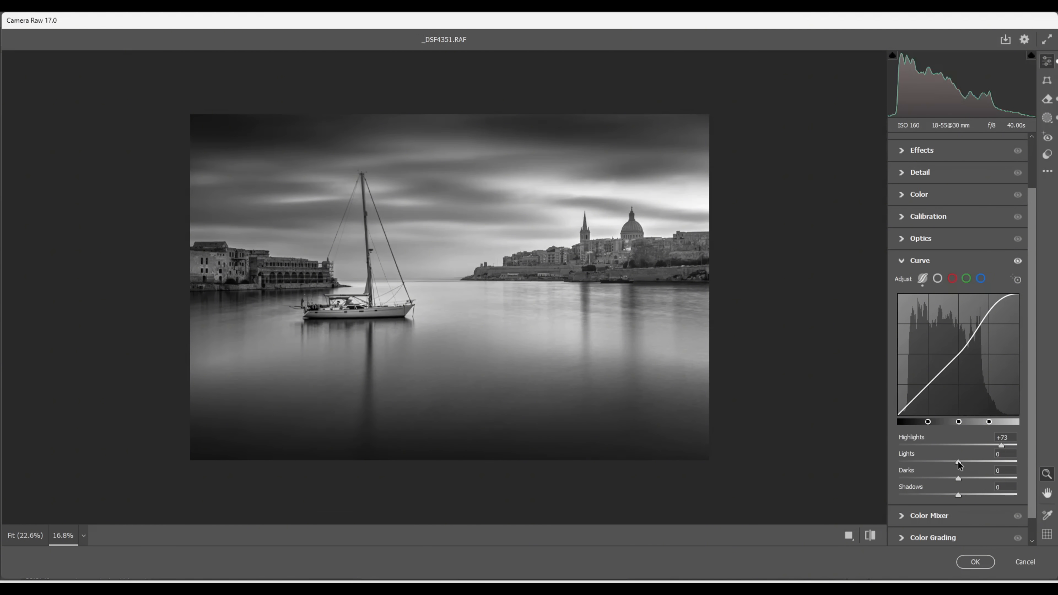
pyautogui.moveTo(958, 461); pyautogui.dragTo(963, 462)
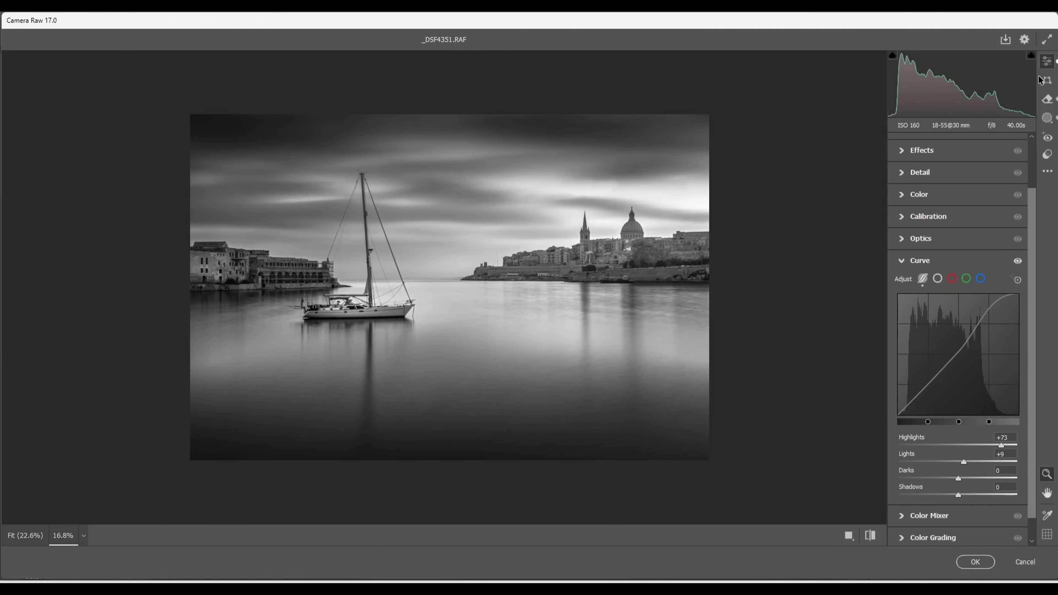
pyautogui.click(1048, 61)
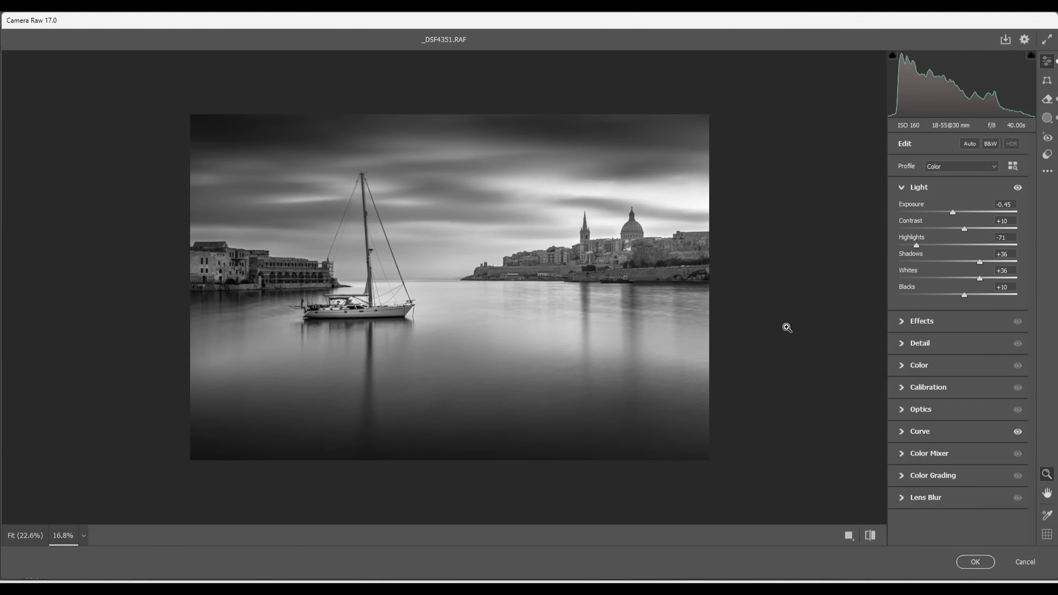
# Step: Compare the photo with and without all the masks by toggling their combined visibility, leaving them switched on
pyautogui.click(1047, 119)
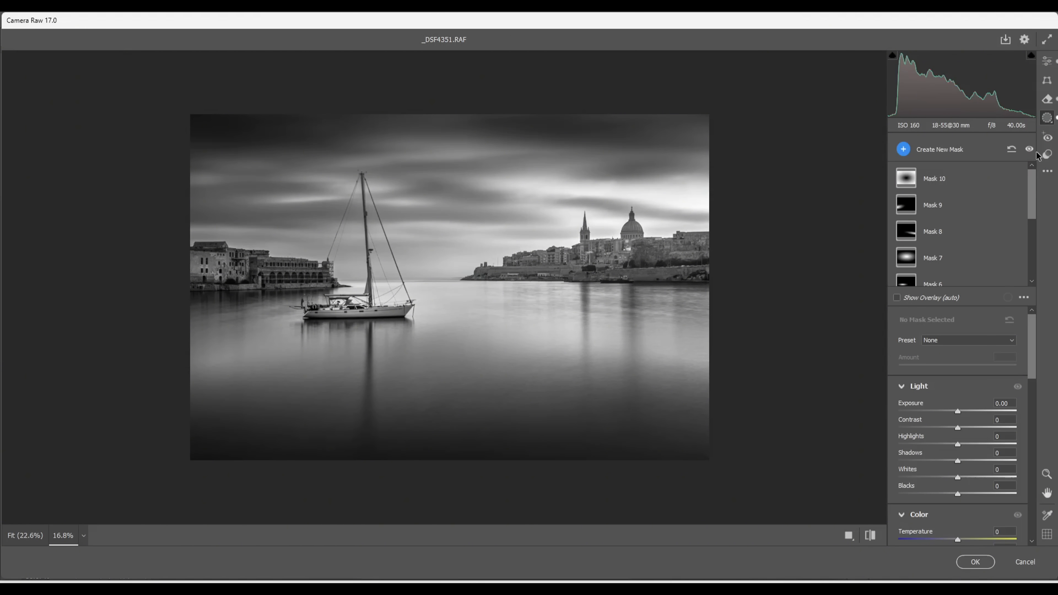
pyautogui.click(1029, 150)
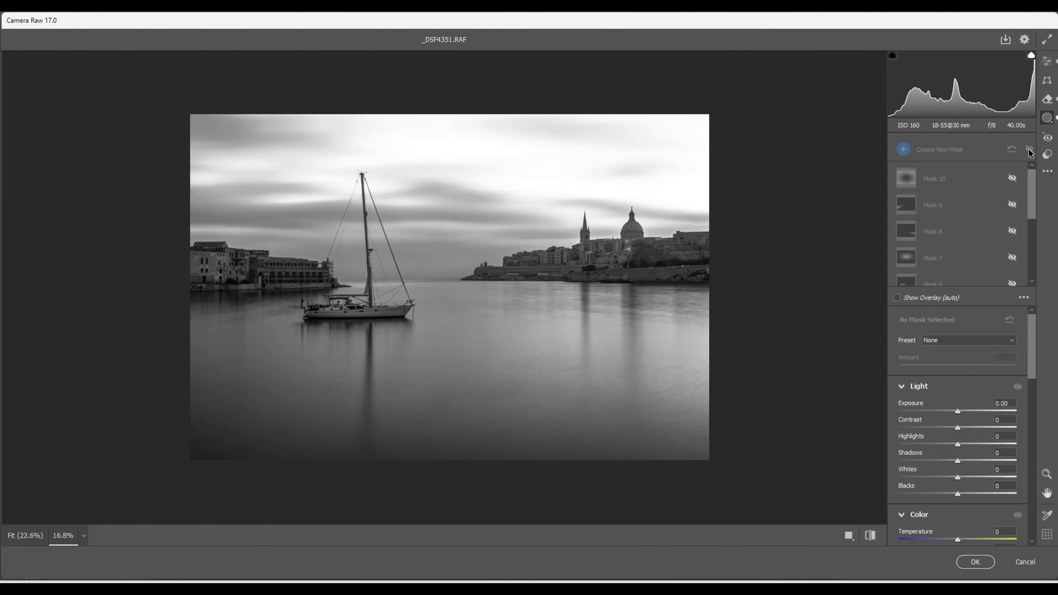
pyautogui.click(1029, 151)
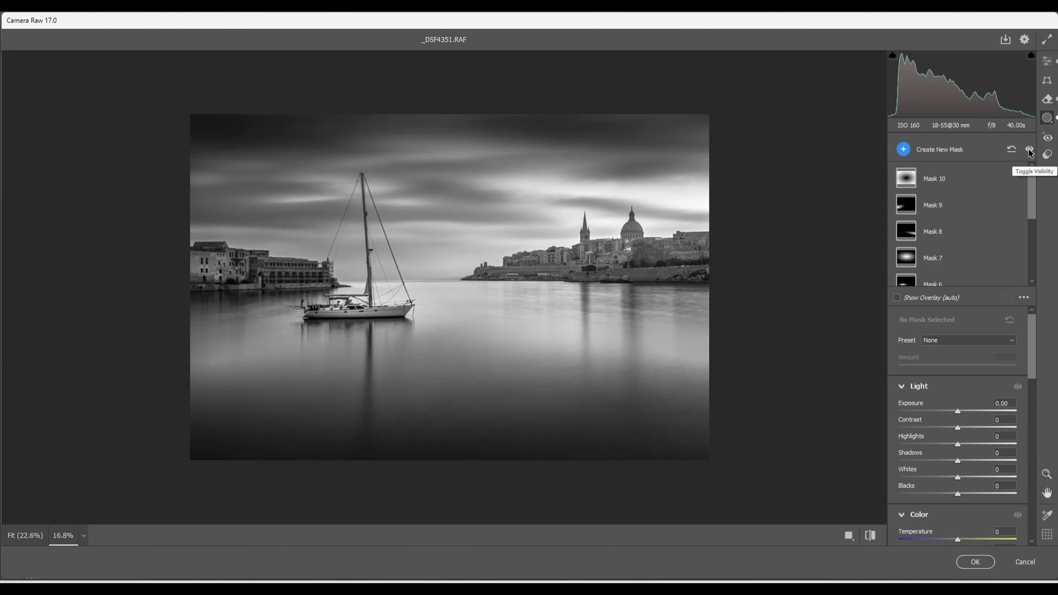
pyautogui.click(1030, 151)
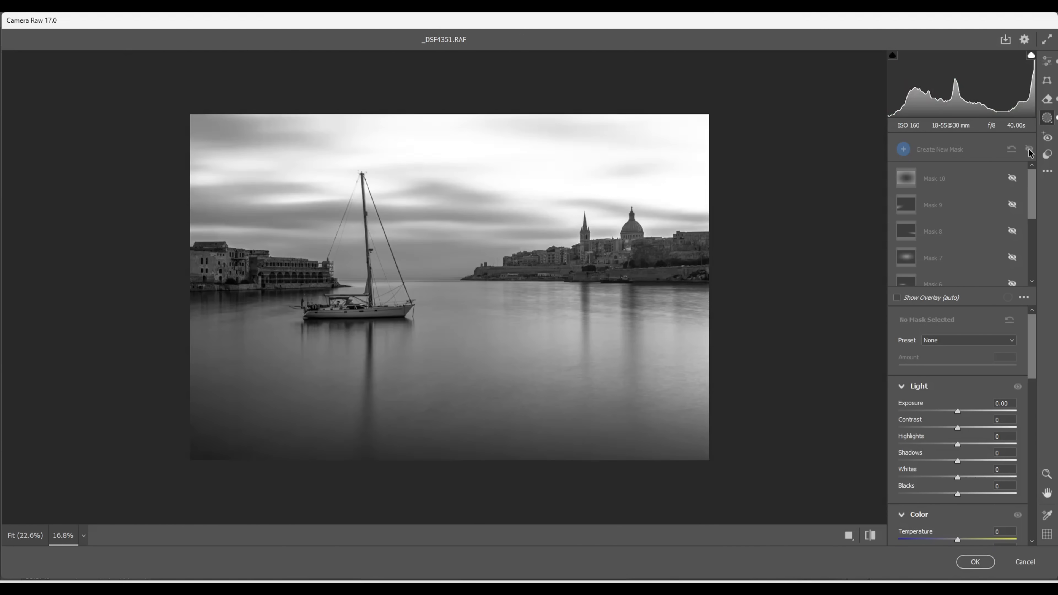
pyautogui.click(1029, 151)
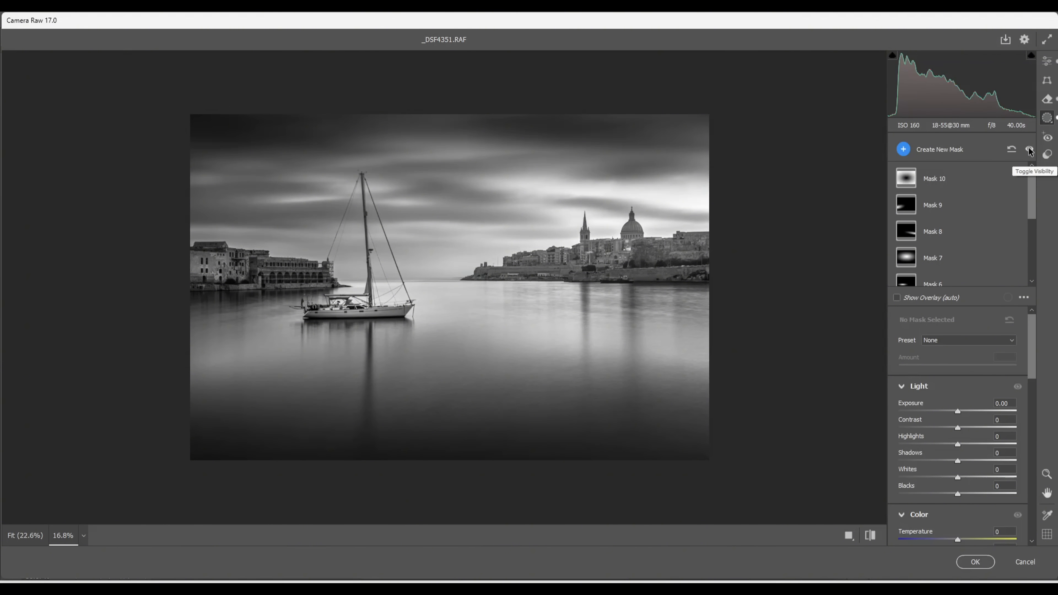
pyautogui.click(1030, 151)
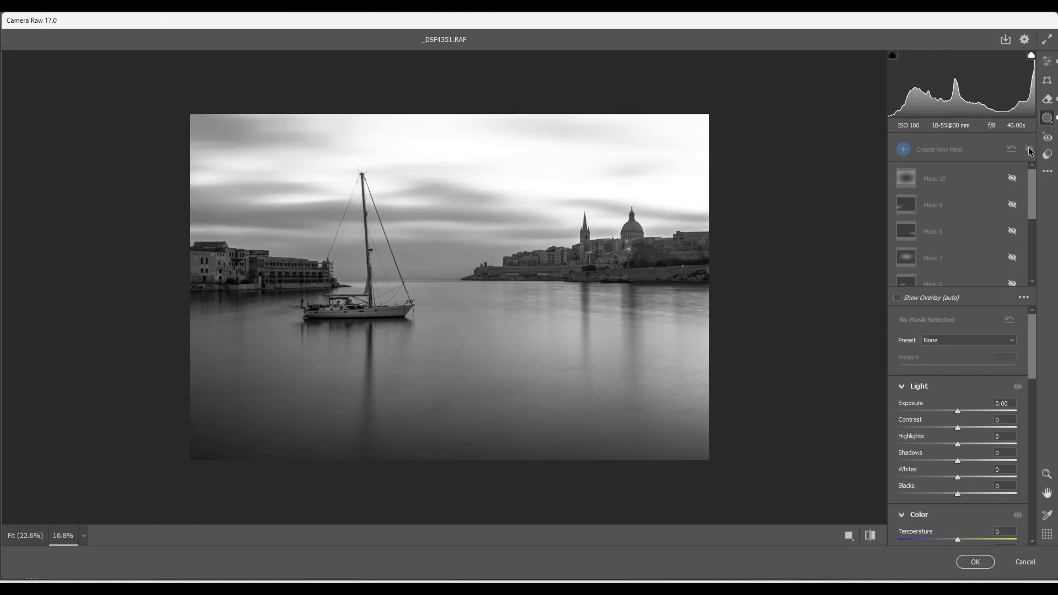
pyautogui.click(1030, 151)
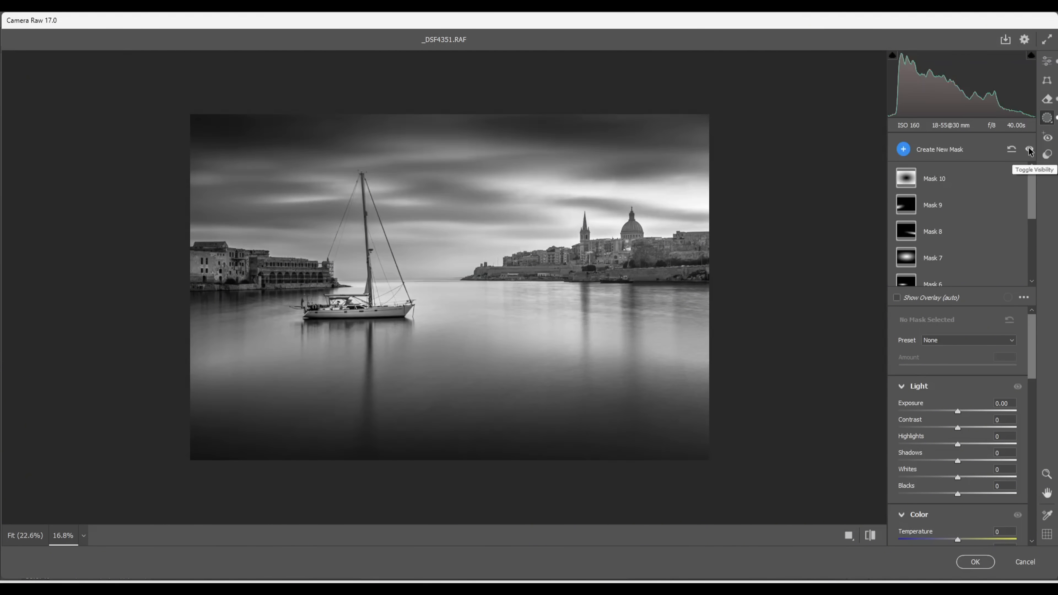